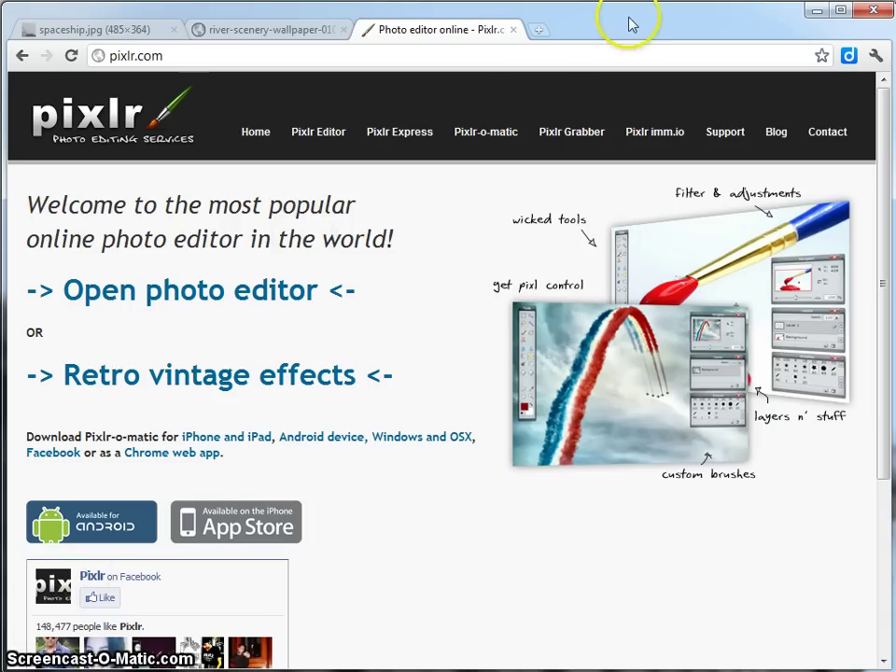
pyautogui.moveTo(630, 24); pyautogui.dragTo(630, 671)
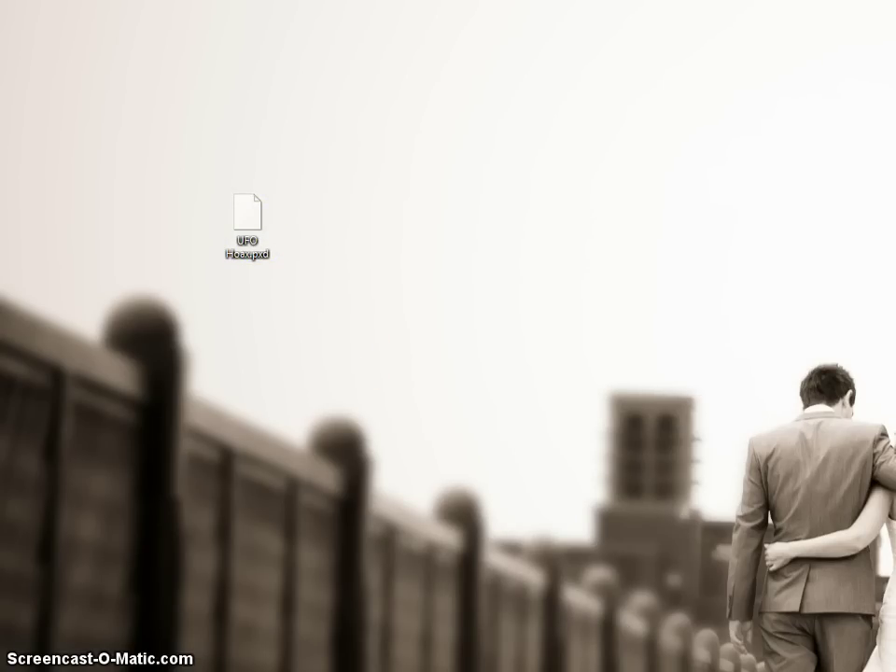
pyautogui.moveTo(672, 665); pyautogui.dragTo(640, 34)
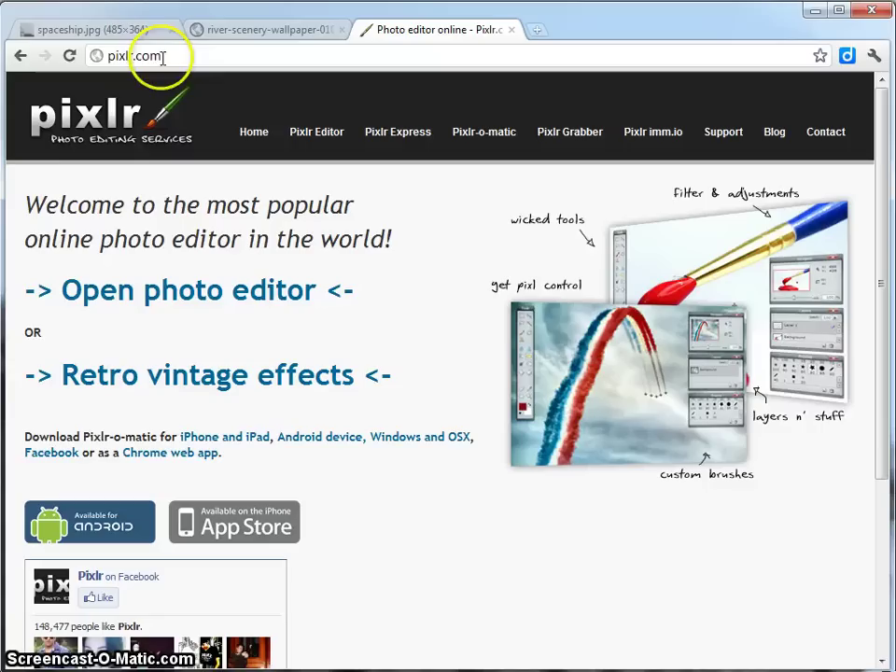
pyautogui.moveTo(160, 54); pyautogui.dragTo(115, 54)
pyautogui.click(214, 55)
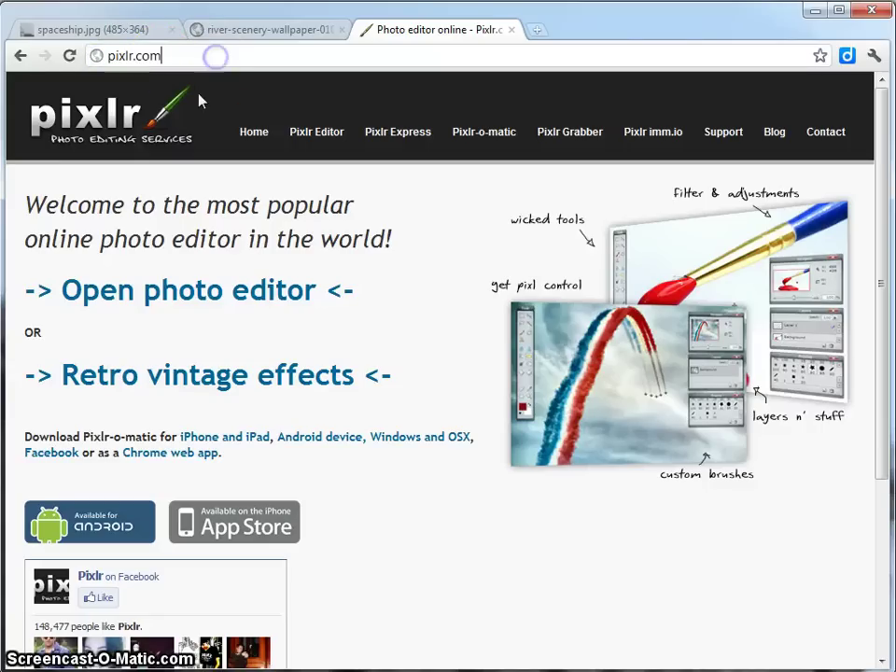
# - Launch the online photo editor and open UFO Hoax.pxd from the computer's desktop
pyautogui.click(229, 300)
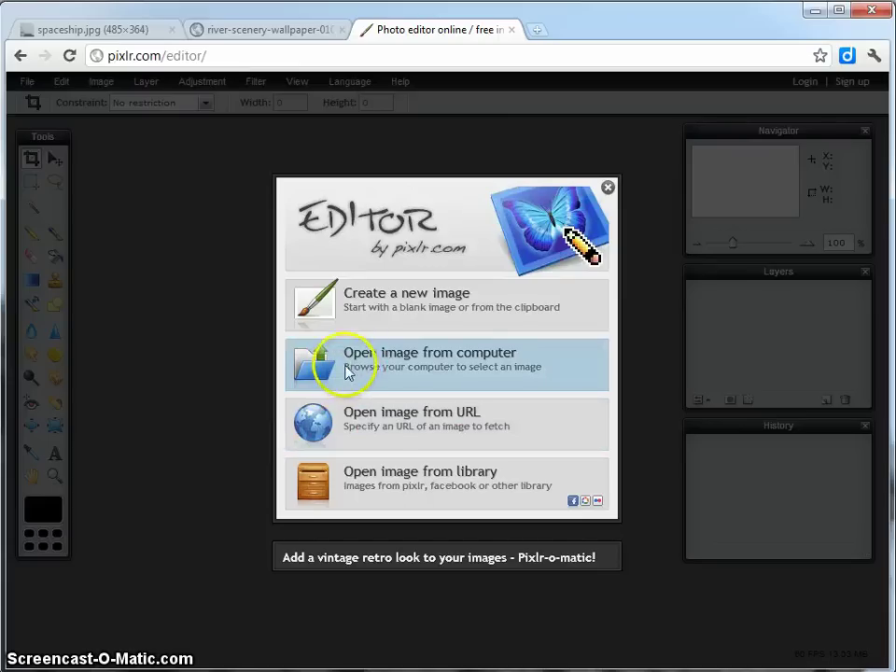
pyautogui.click(398, 372)
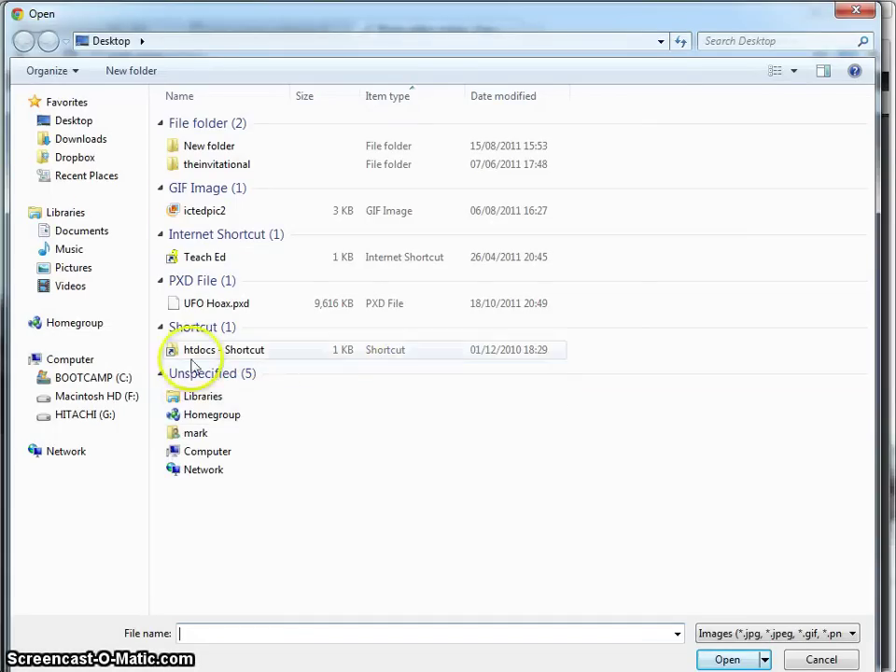
pyautogui.click(71, 125)
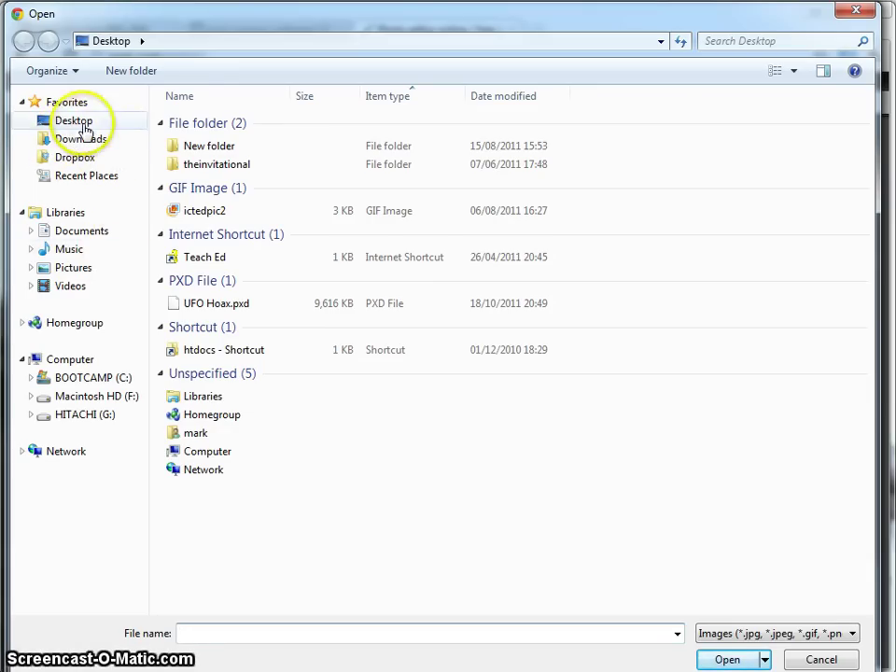
pyautogui.click(212, 304)
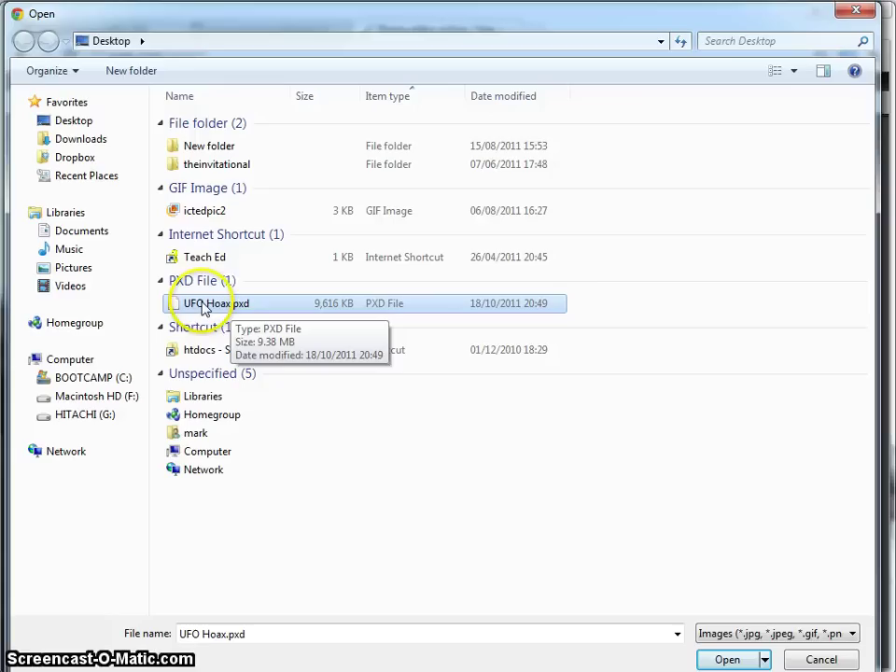
pyautogui.click(726, 660)
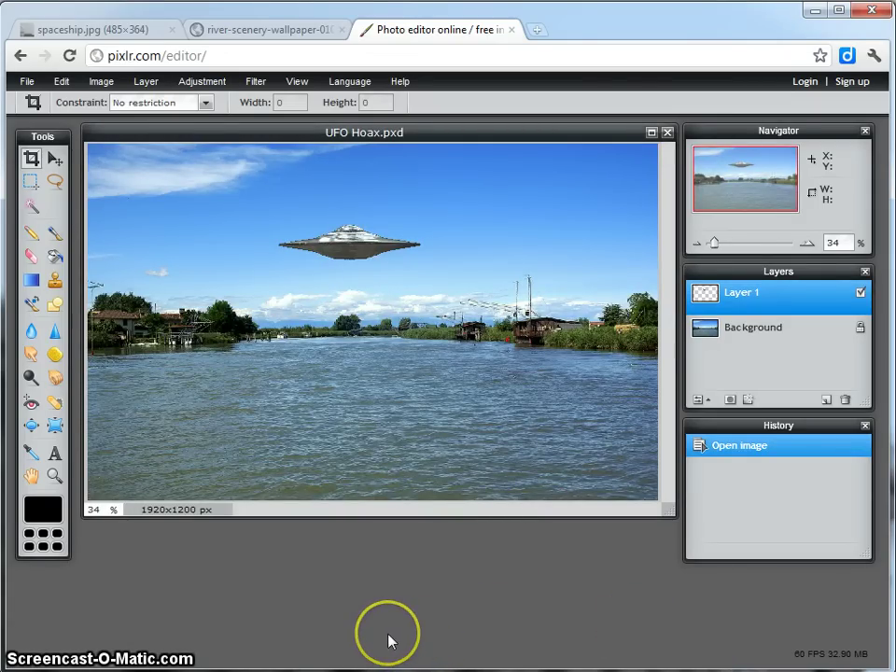
# - Select the locked Background layer and unlock it for editing
pyautogui.click(750, 329)
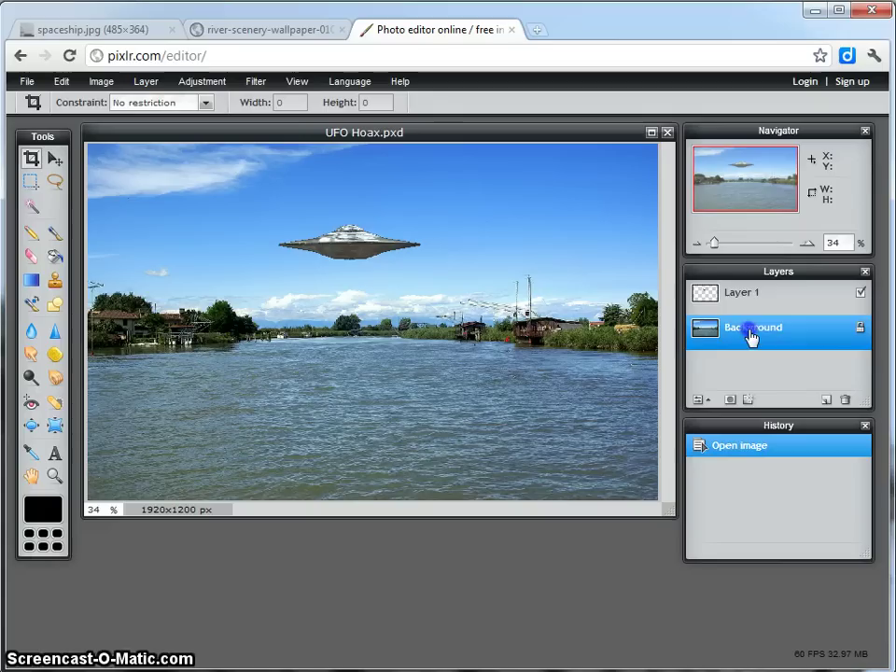
pyautogui.click(758, 299)
pyautogui.click(755, 335)
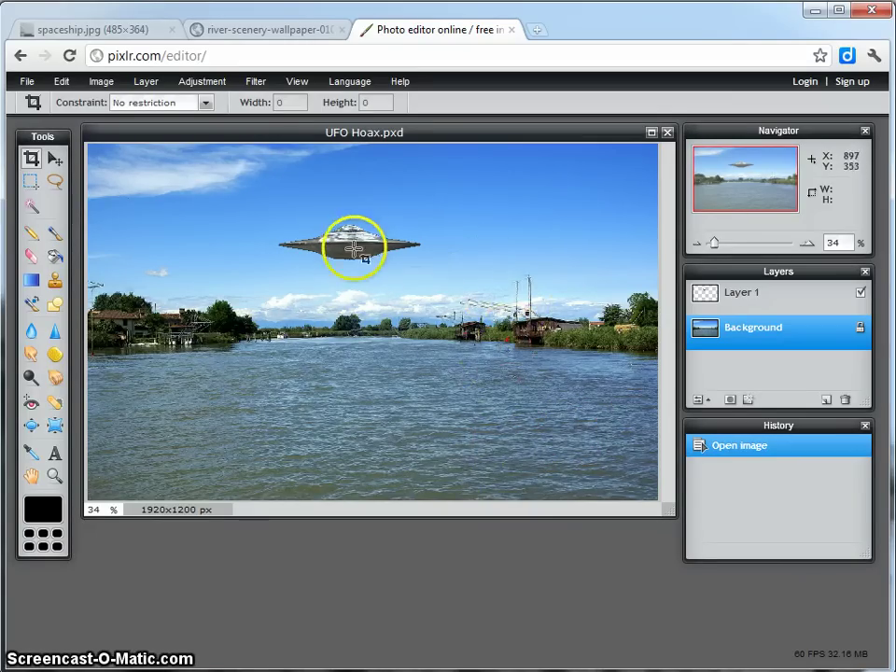
pyautogui.doubleClick(860, 333)
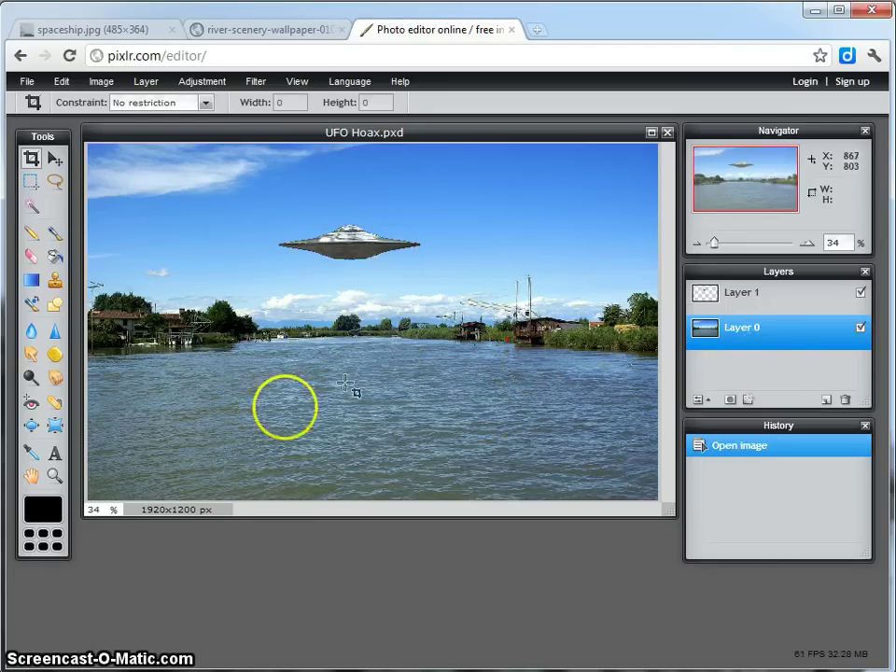
# - Rename the river scenery layer as Background and the UFO layer above it as spaceship
pyautogui.click(735, 334)
pyautogui.doubleClick(735, 334)
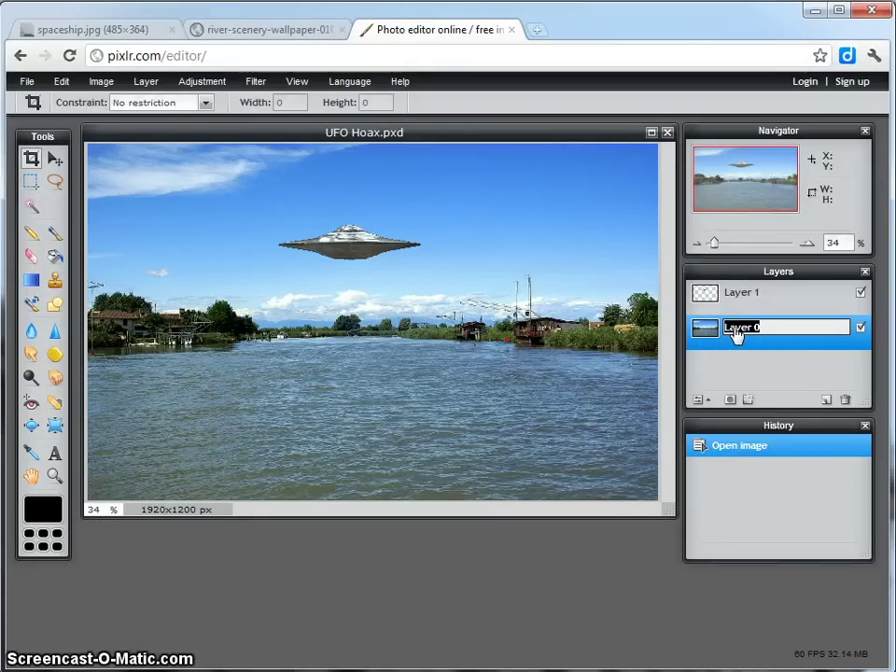
pyautogui.write('Background')
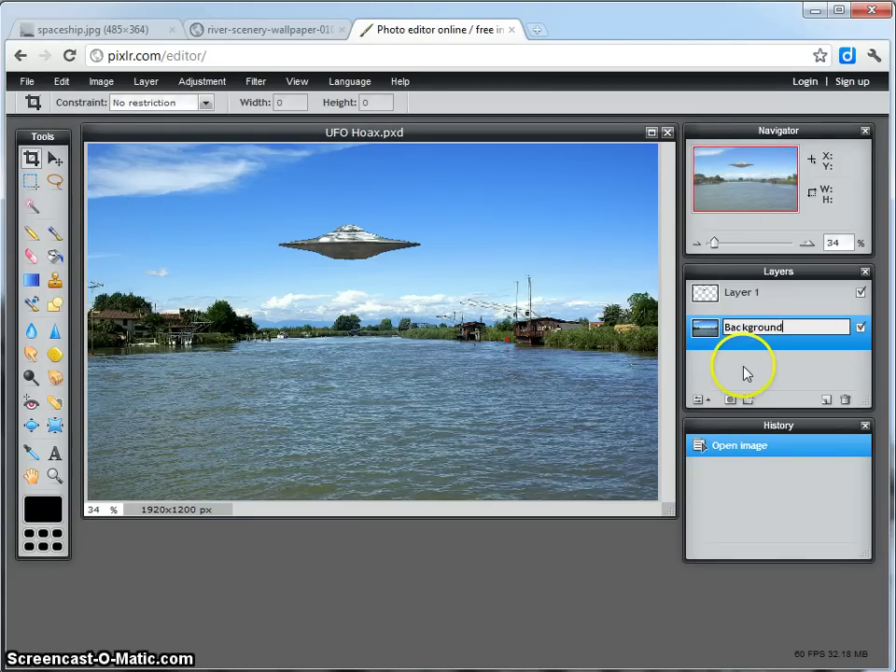
pyautogui.click(744, 372)
pyautogui.doubleClick(738, 301)
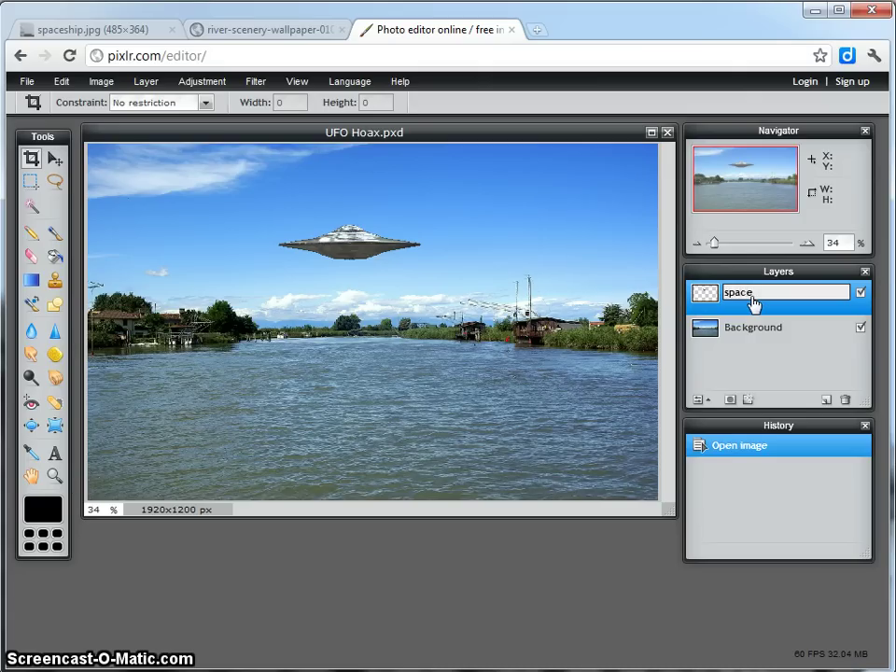
pyautogui.click(747, 366)
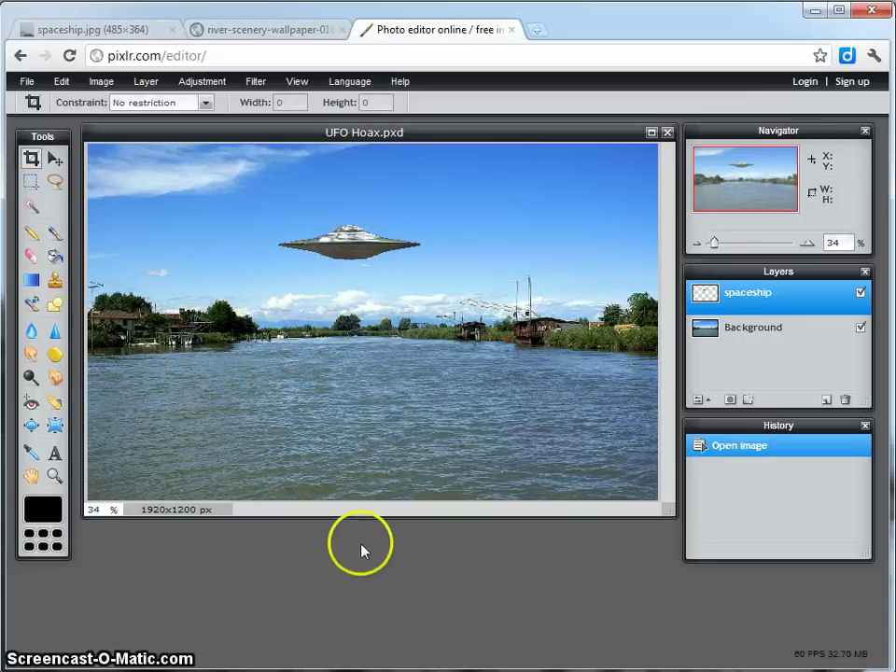
# - Free transform the spaceship layer, shrinking it to about a third of its size and tilting it slightly counterclockwise
pyautogui.click(54, 160)
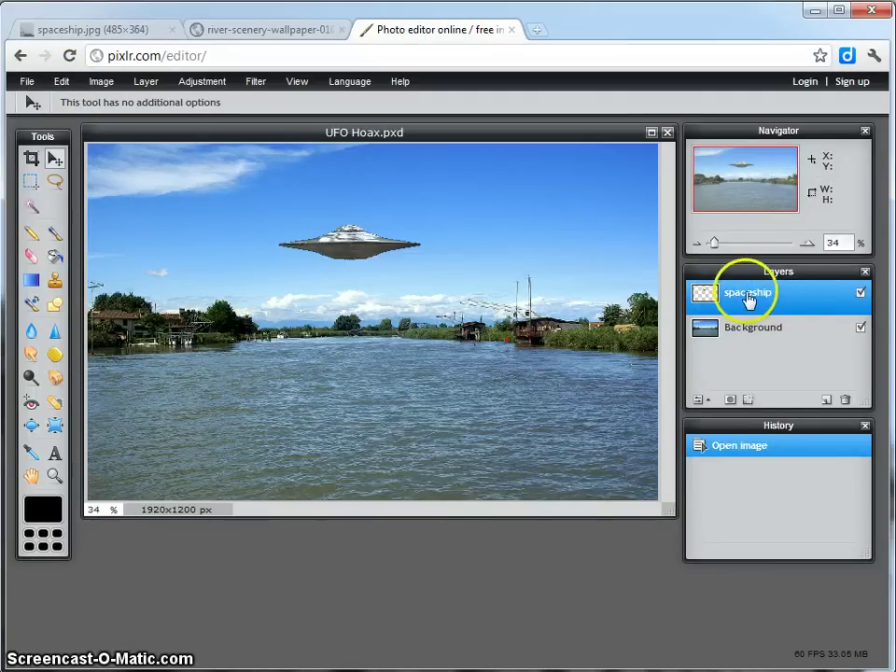
pyautogui.click(64, 83)
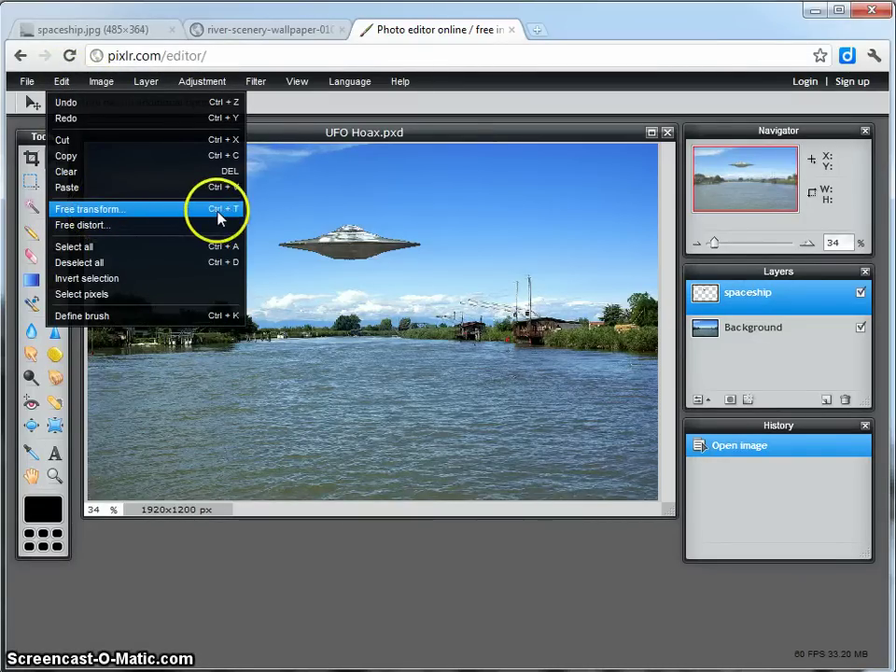
pyautogui.click(103, 216)
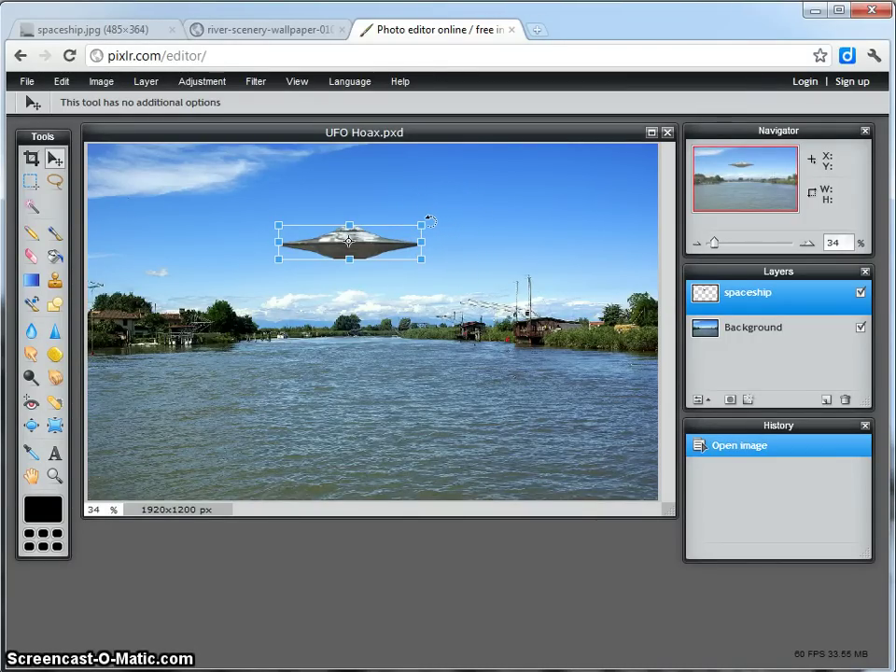
pyautogui.click(427, 222)
pyautogui.moveTo(436, 222)
pyautogui.mouseDown()
pyautogui.moveTo(433, 203)
pyautogui.moveTo(430, 240)
pyautogui.moveTo(431, 212)
pyautogui.moveTo(427, 222)
pyautogui.mouseUp()
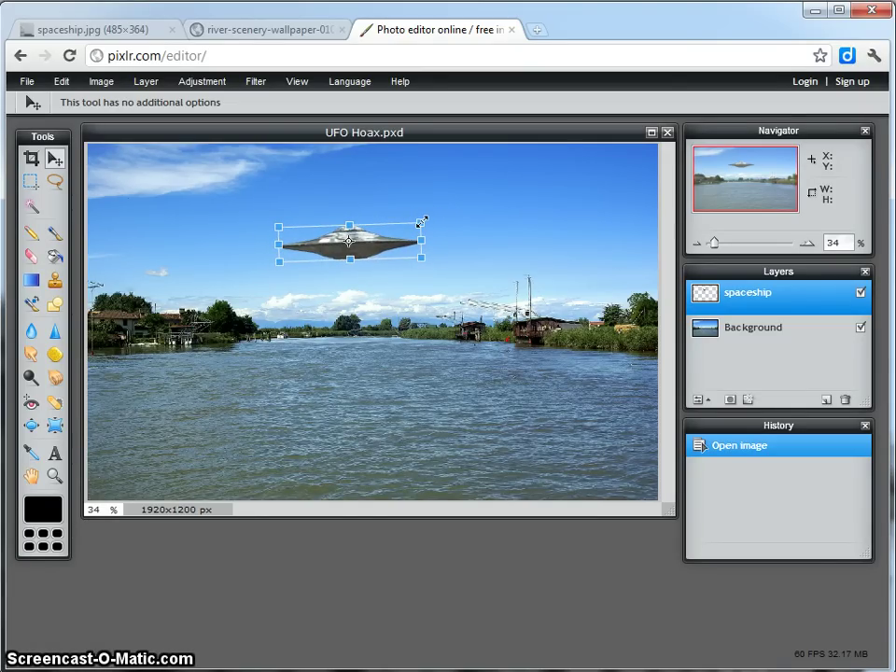
pyautogui.moveTo(422, 223); pyautogui.dragTo(408, 186)
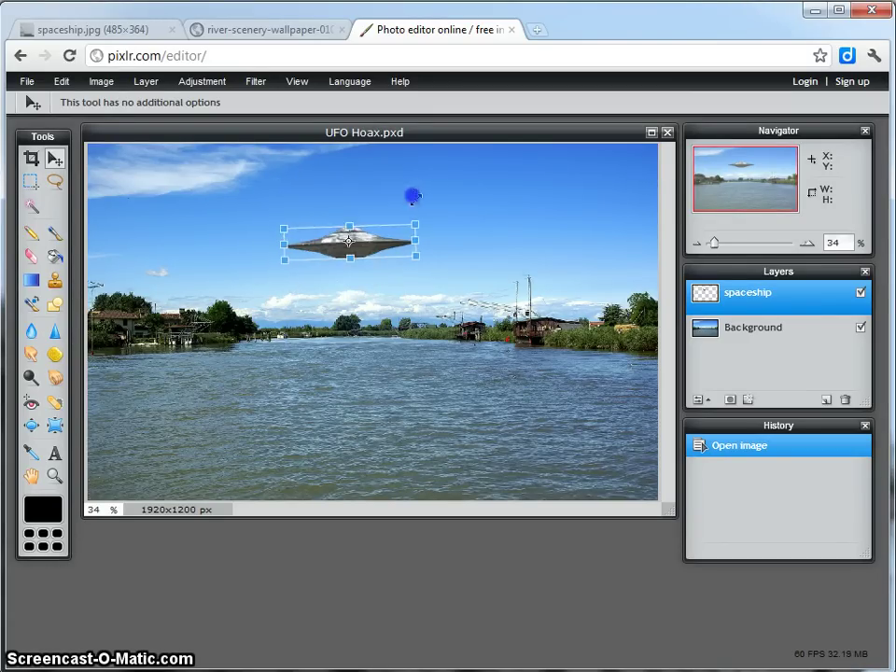
pyautogui.moveTo(417, 224); pyautogui.dragTo(394, 238)
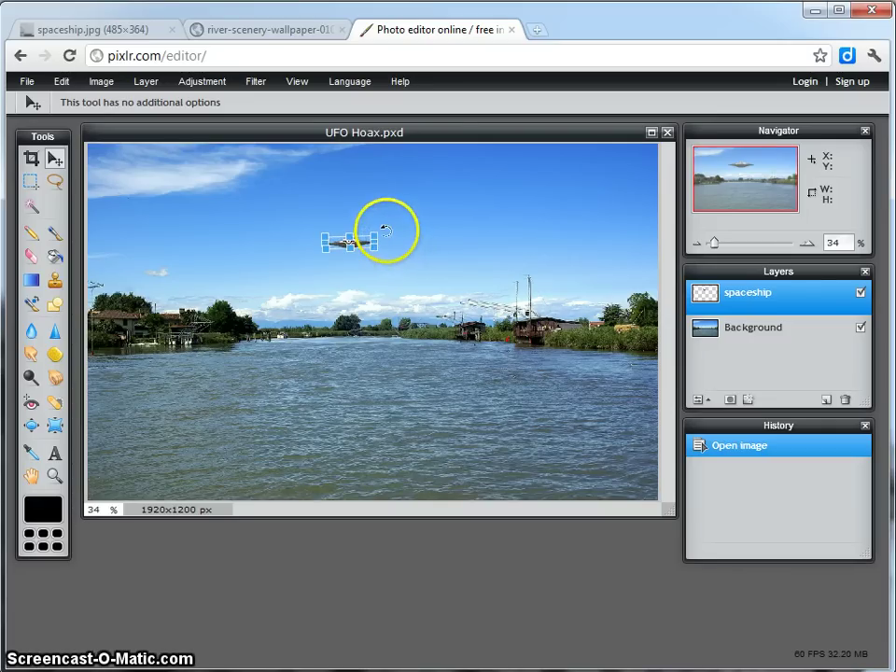
pyautogui.moveTo(385, 231); pyautogui.dragTo(391, 224)
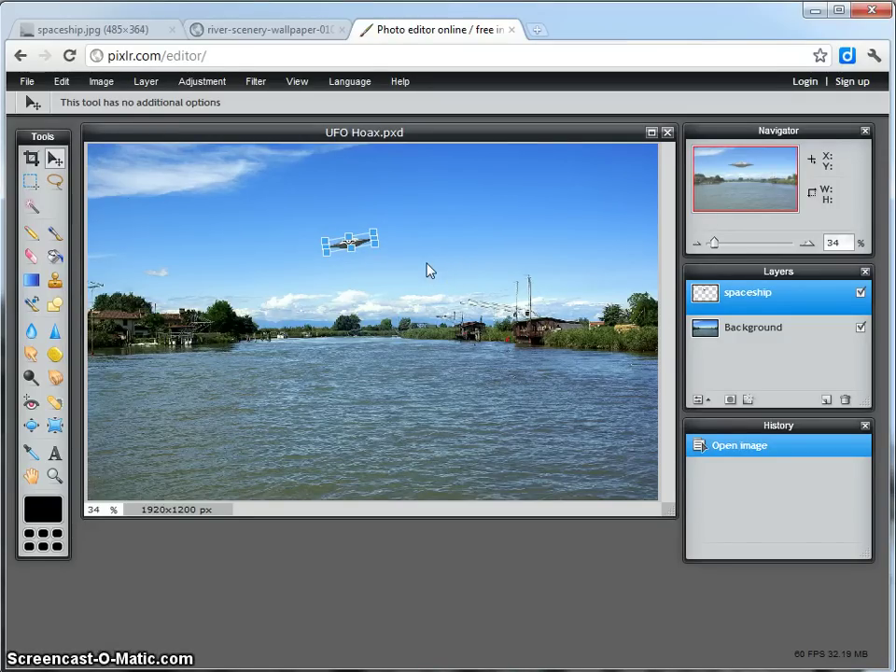
pyautogui.press('Return')
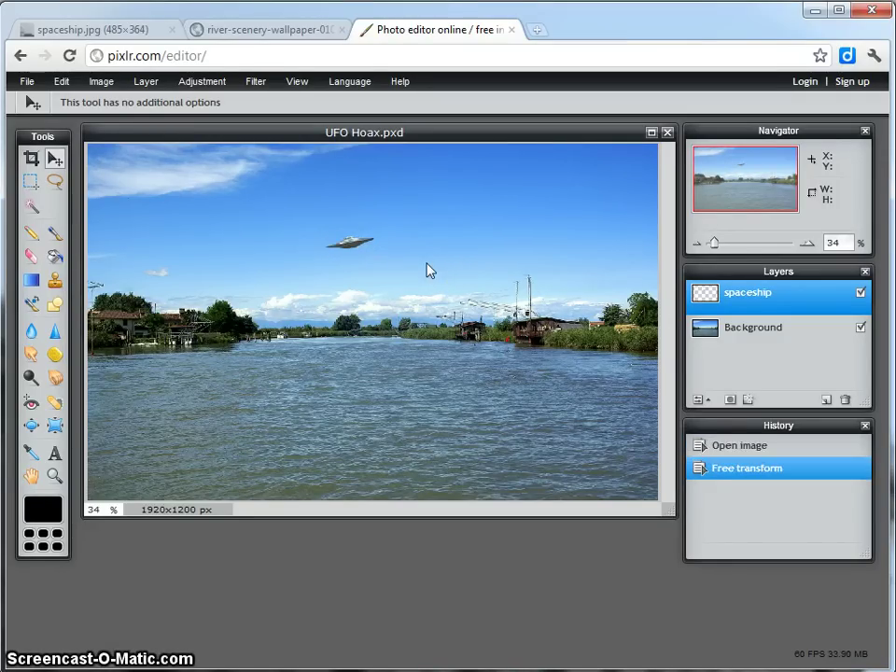
# - Inspect the transformed spaceship at 100% zoom and return the view to 33%
pyautogui.click(99, 510)
pyautogui.moveTo(99, 510); pyautogui.dragTo(82, 510)
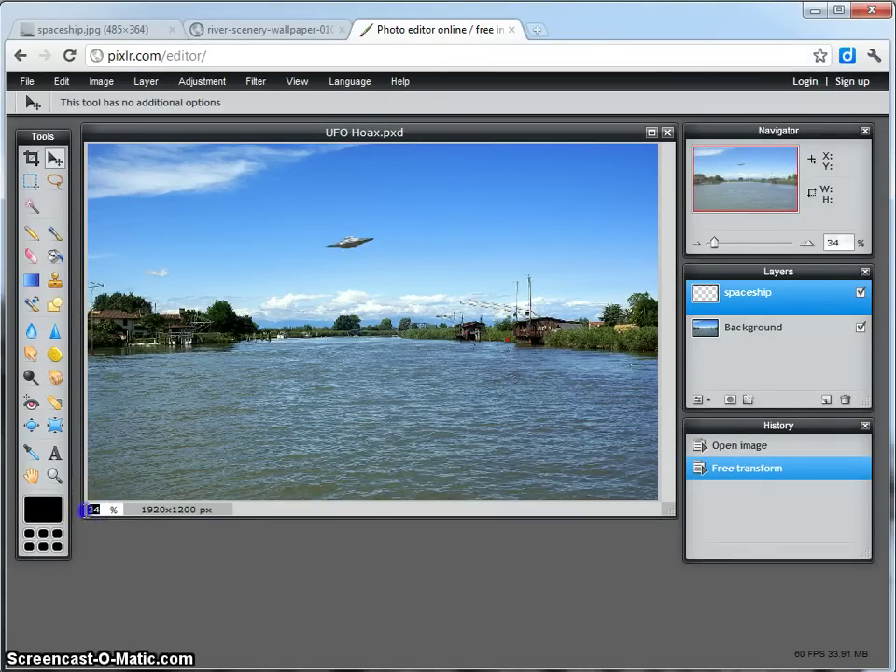
pyautogui.write('100')
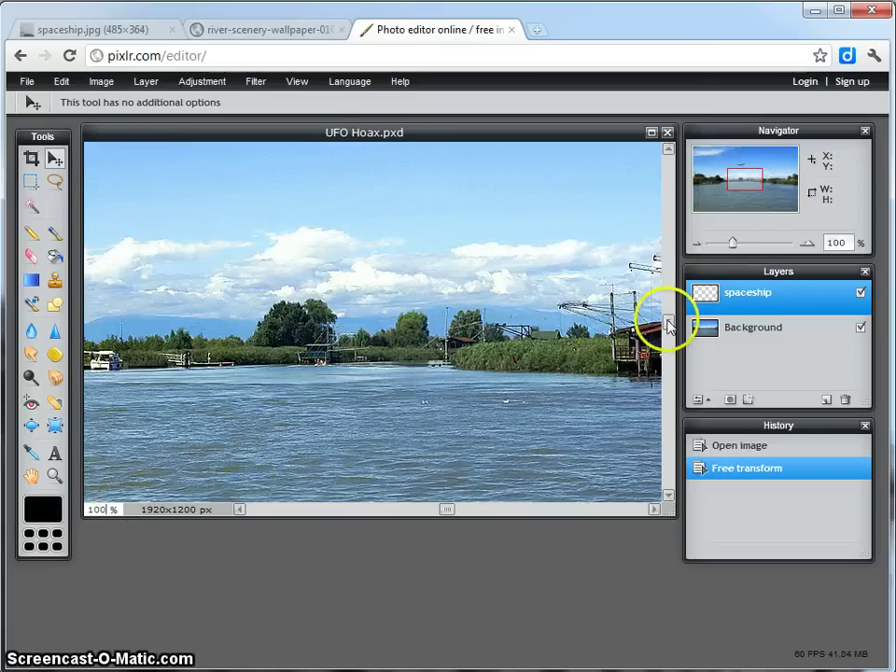
pyautogui.moveTo(663, 320); pyautogui.dragTo(651, 252)
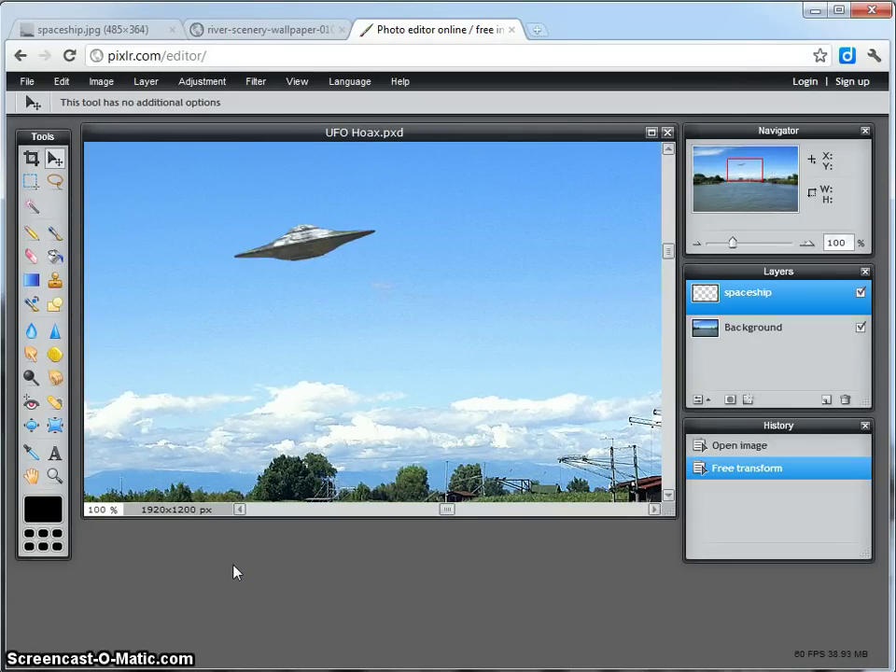
pyautogui.click(93, 510)
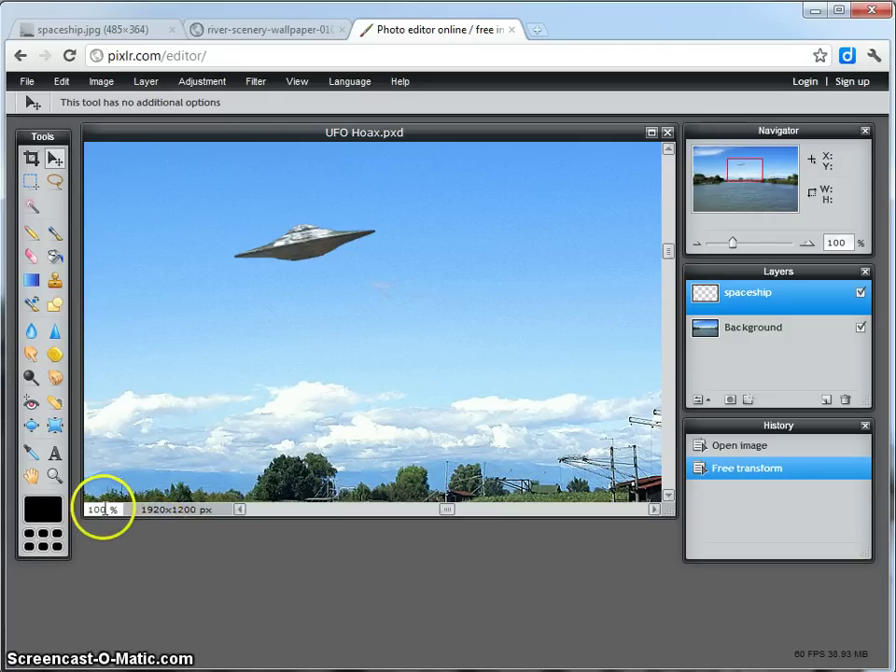
pyautogui.moveTo(87, 510); pyautogui.dragTo(103, 510)
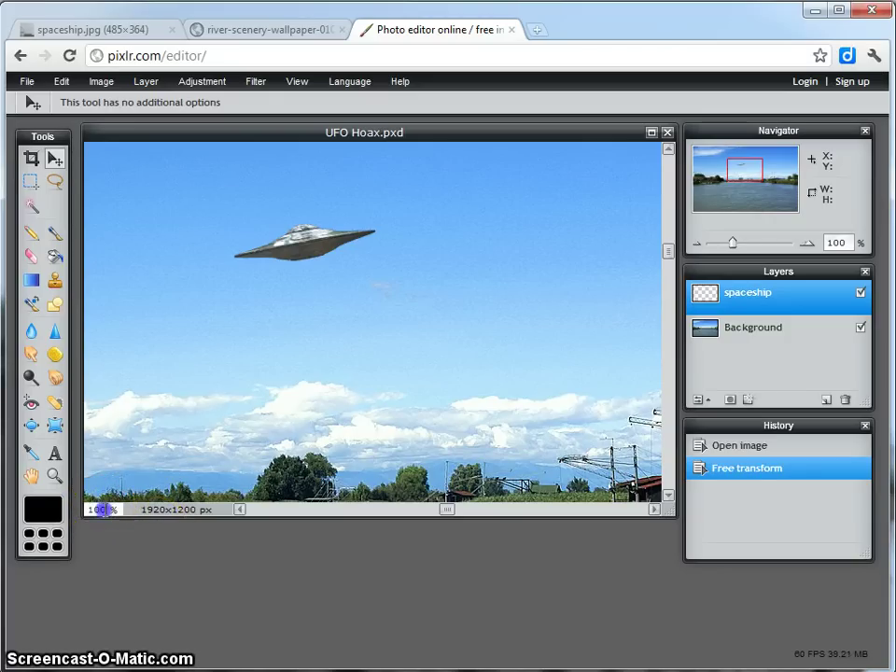
pyautogui.write('33')
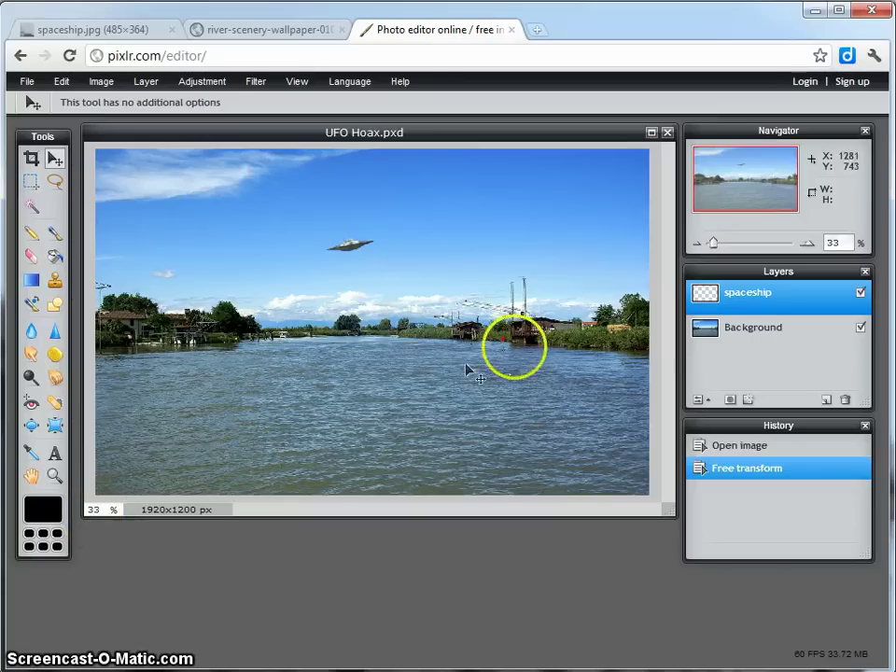
# - Examine the spaceship in the sky at 93% zoom and return the view to 27%
pyautogui.moveTo(713, 245); pyautogui.dragTo(732, 241)
pyautogui.click(740, 180)
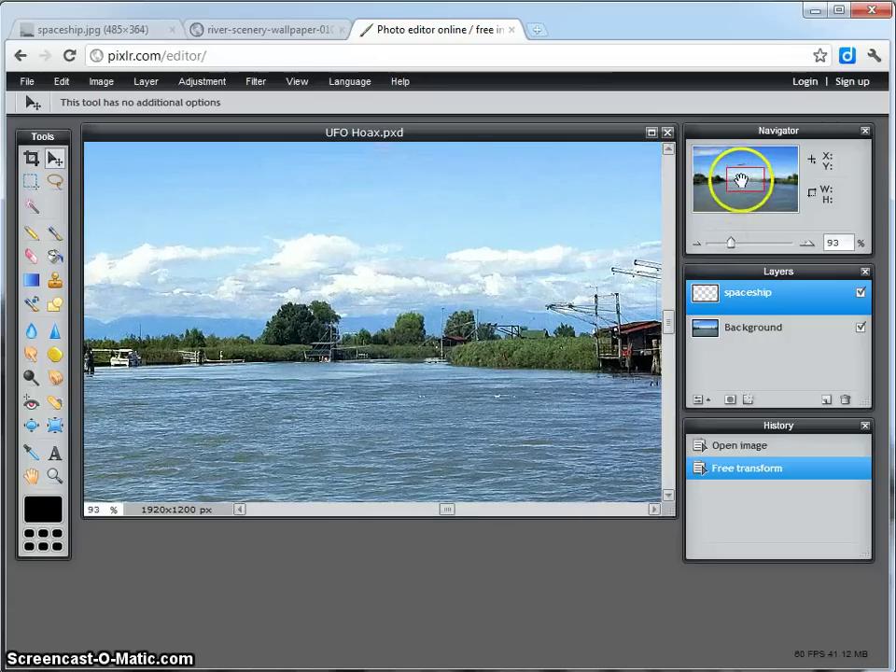
pyautogui.moveTo(740, 180); pyautogui.dragTo(736, 169)
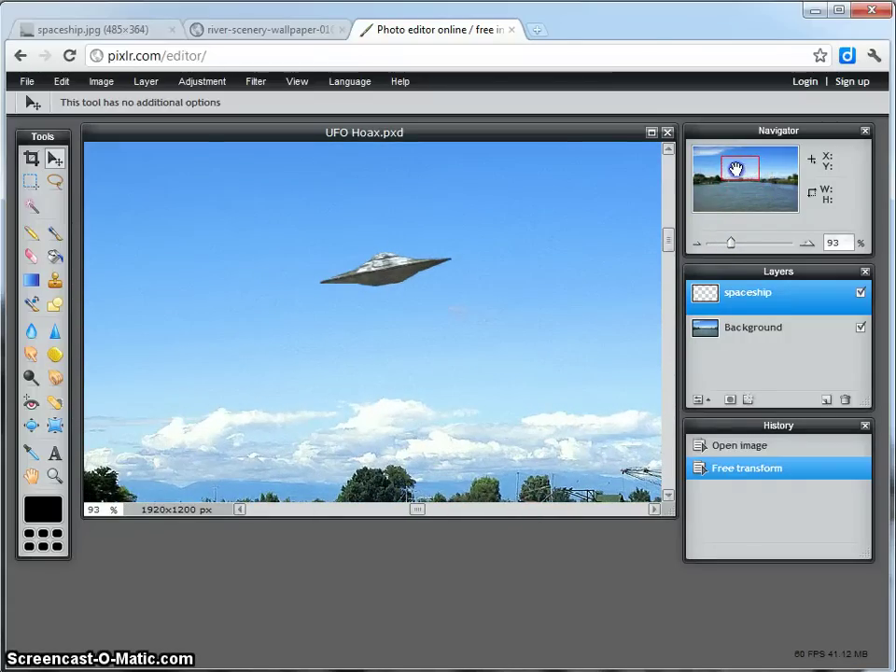
pyautogui.click(730, 244)
pyautogui.moveTo(730, 244); pyautogui.dragTo(714, 245)
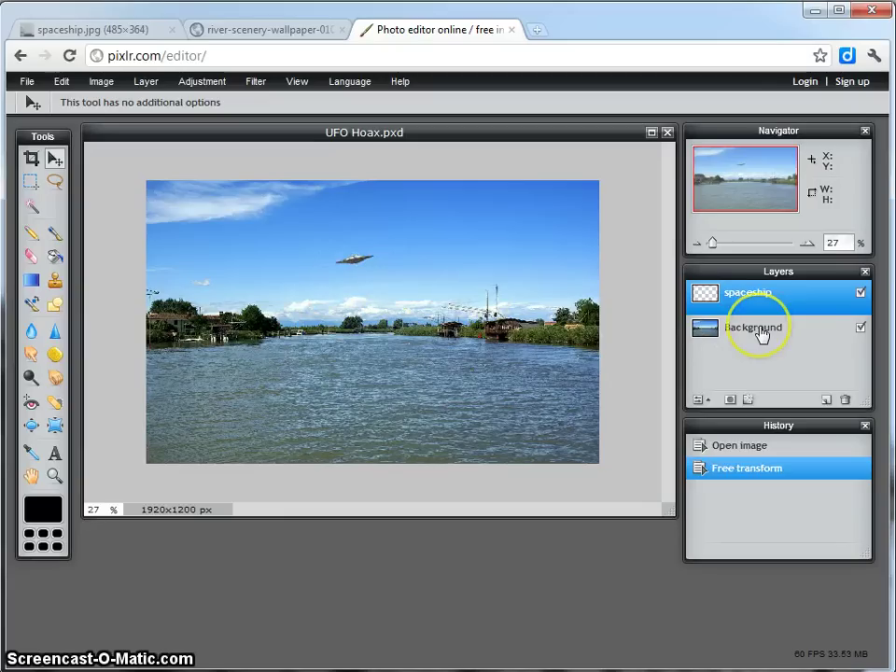
# - Try a looping black brush stroke on a new layer above the spaceship and delete that layer
pyautogui.click(825, 400)
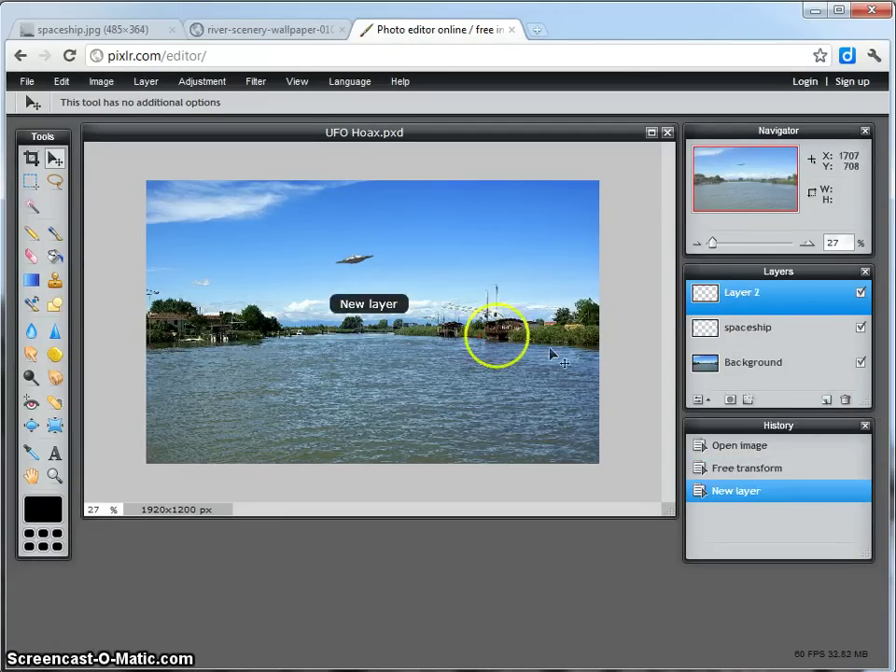
pyautogui.click(55, 232)
pyautogui.moveTo(288, 364)
pyautogui.mouseDown()
pyautogui.moveTo(280, 313)
pyautogui.moveTo(473, 238)
pyautogui.moveTo(285, 274)
pyautogui.moveTo(463, 378)
pyautogui.mouseUp()
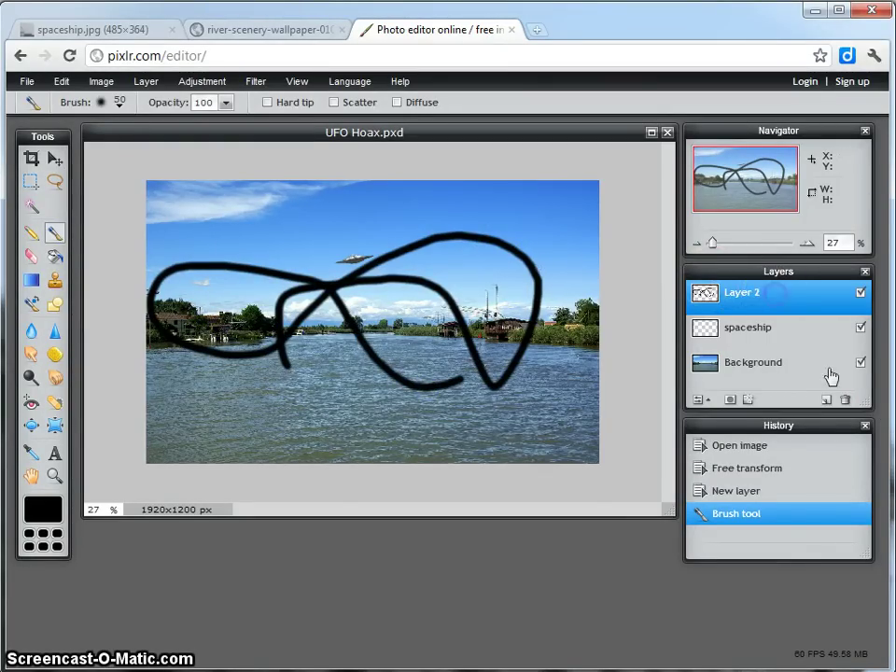
pyautogui.click(845, 400)
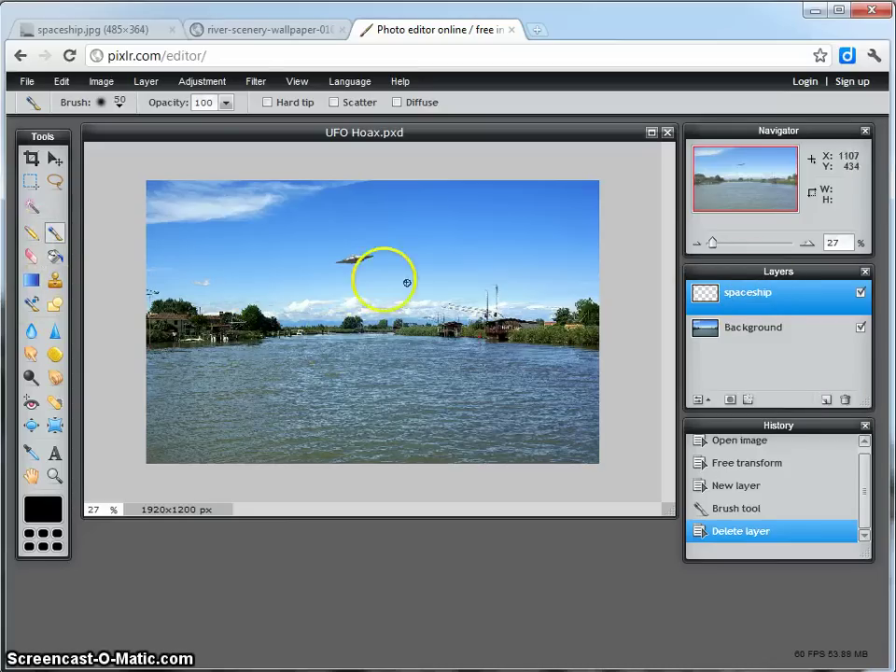
# - Try a looping black brush stroke and an eraser pass on the spaceship layer, and undo the eraser pass
pyautogui.moveTo(319, 315)
pyautogui.mouseDown()
pyautogui.moveTo(300, 280)
pyautogui.moveTo(426, 216)
pyautogui.moveTo(222, 299)
pyautogui.mouseUp()
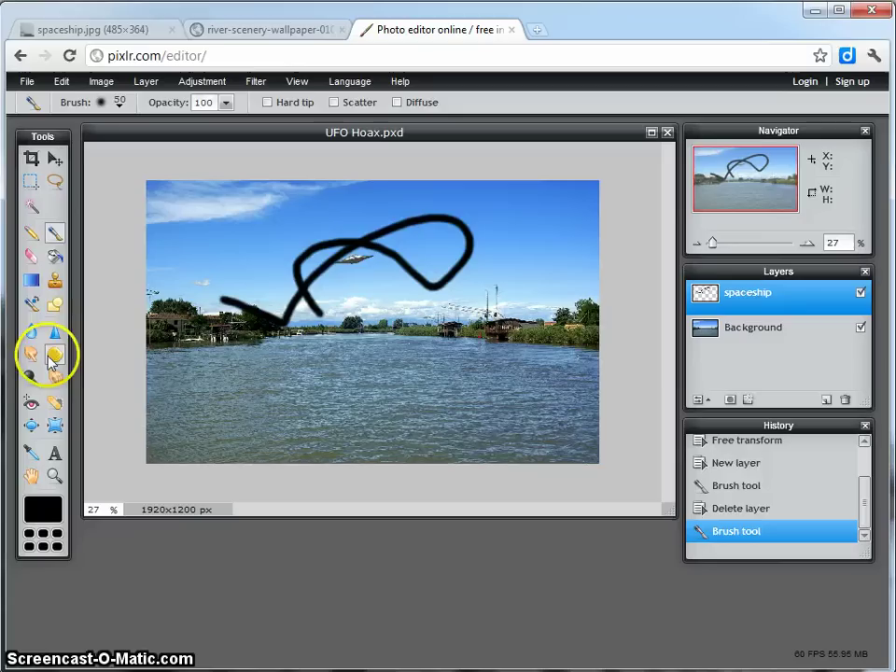
pyautogui.click(30, 258)
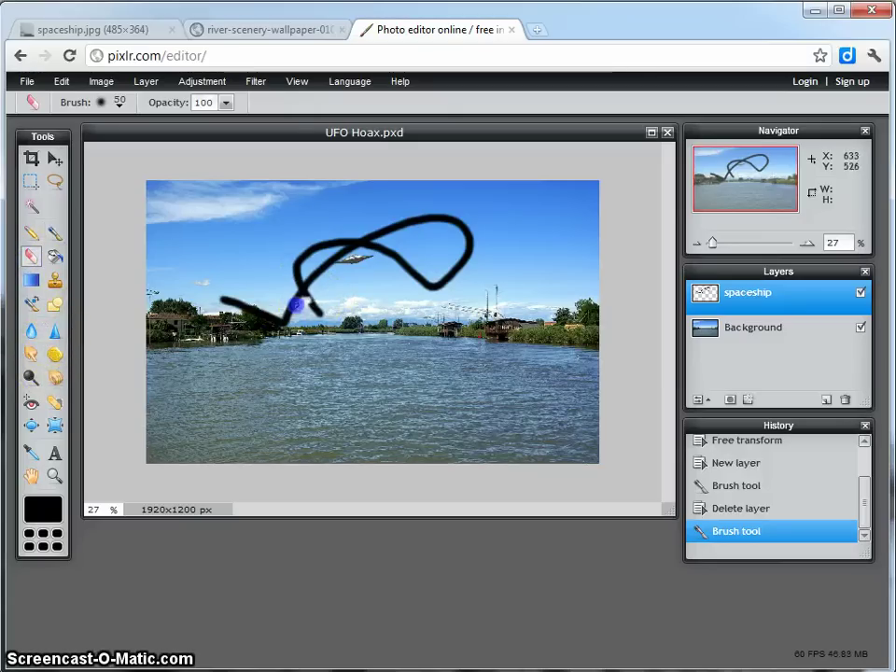
pyautogui.click(362, 268)
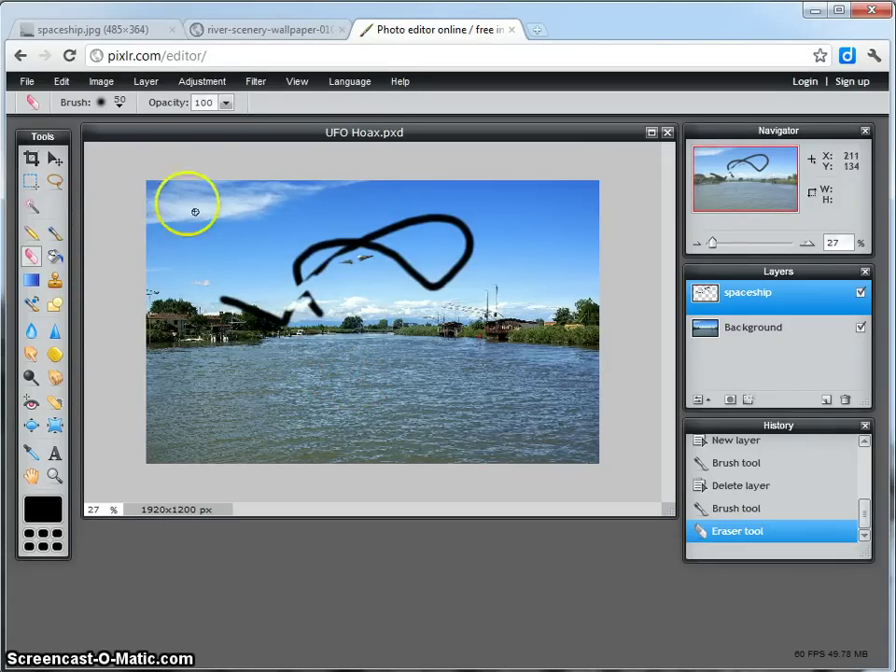
pyautogui.click(60, 83)
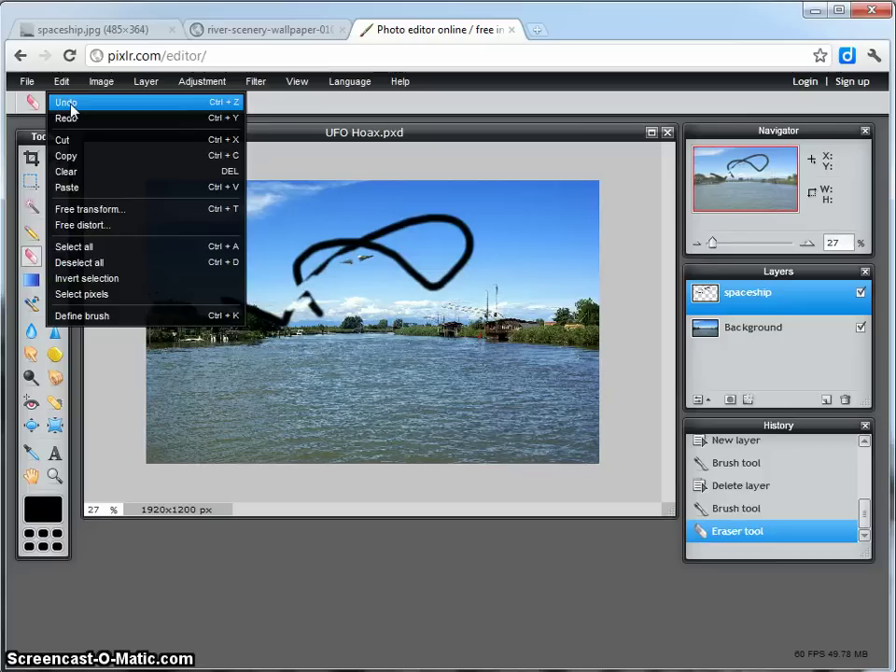
pyautogui.click(71, 109)
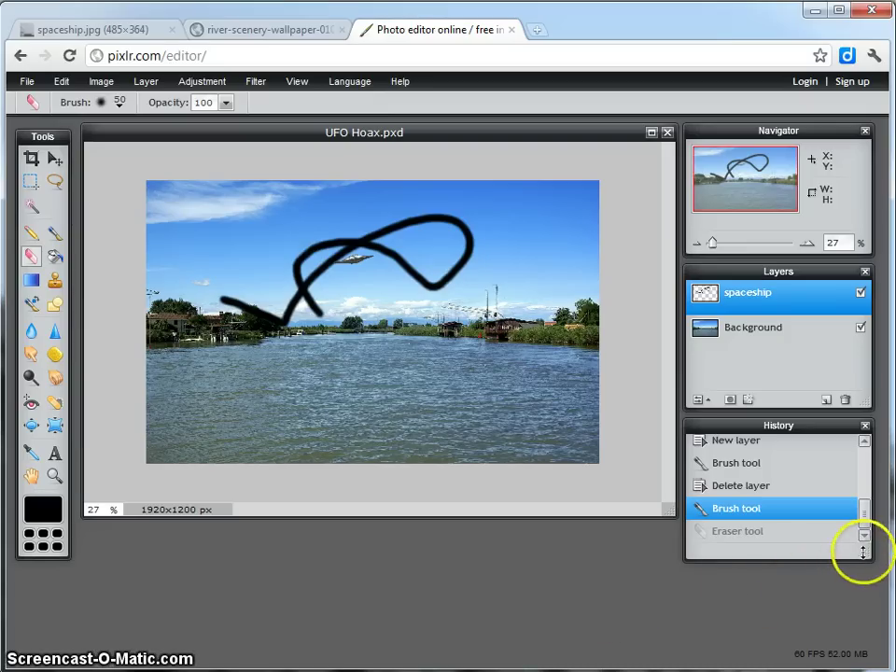
# - Enlarge the history list and step back through the recorded edits to the Open image state
pyautogui.moveTo(864, 552); pyautogui.dragTo(842, 623)
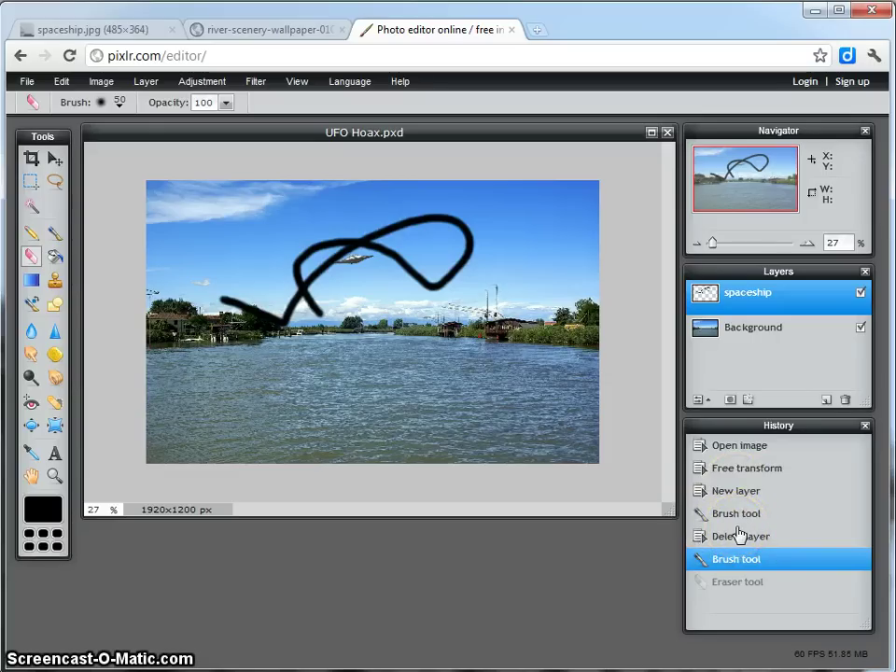
pyautogui.click(738, 537)
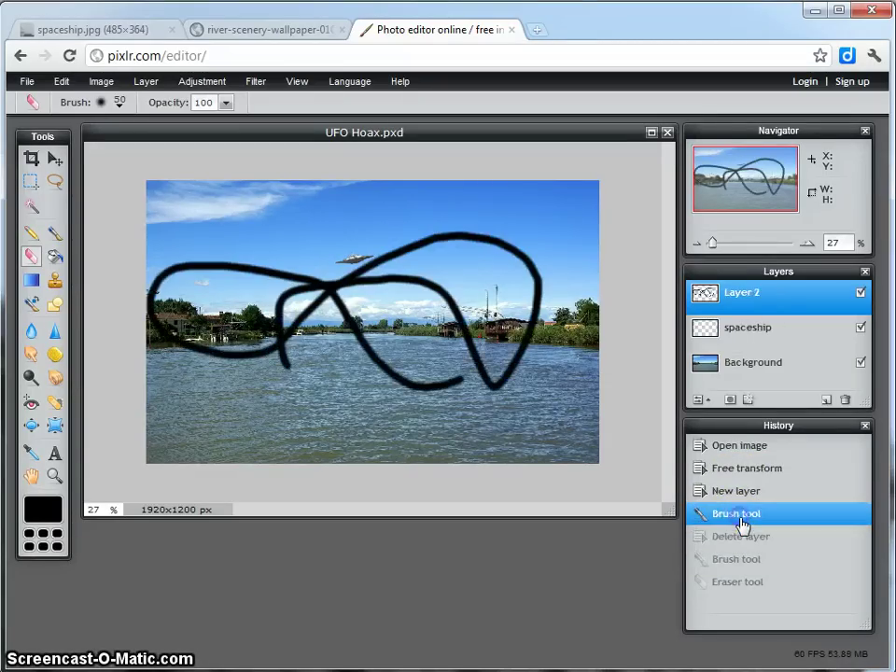
pyautogui.click(751, 495)
pyautogui.click(752, 468)
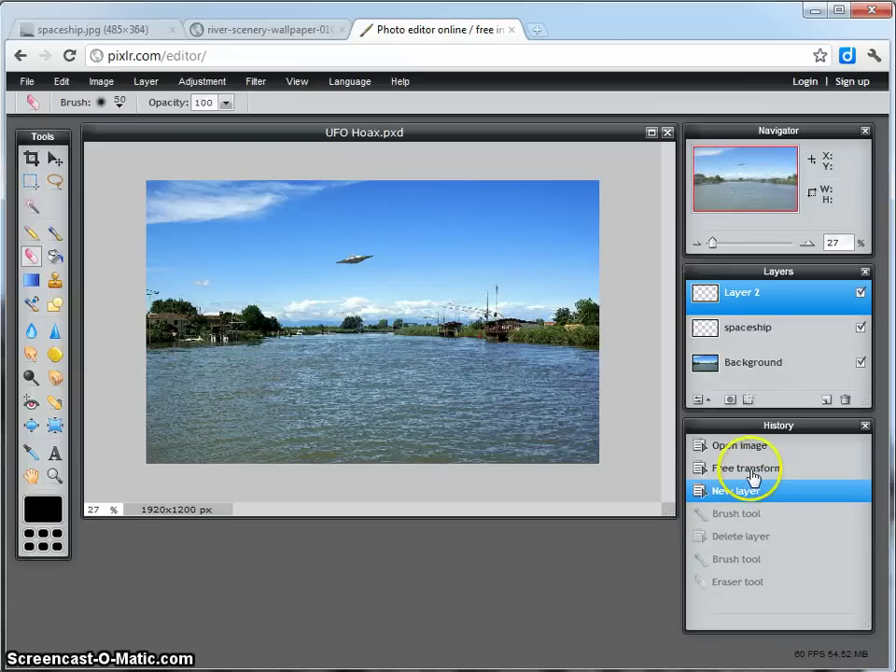
pyautogui.click(751, 451)
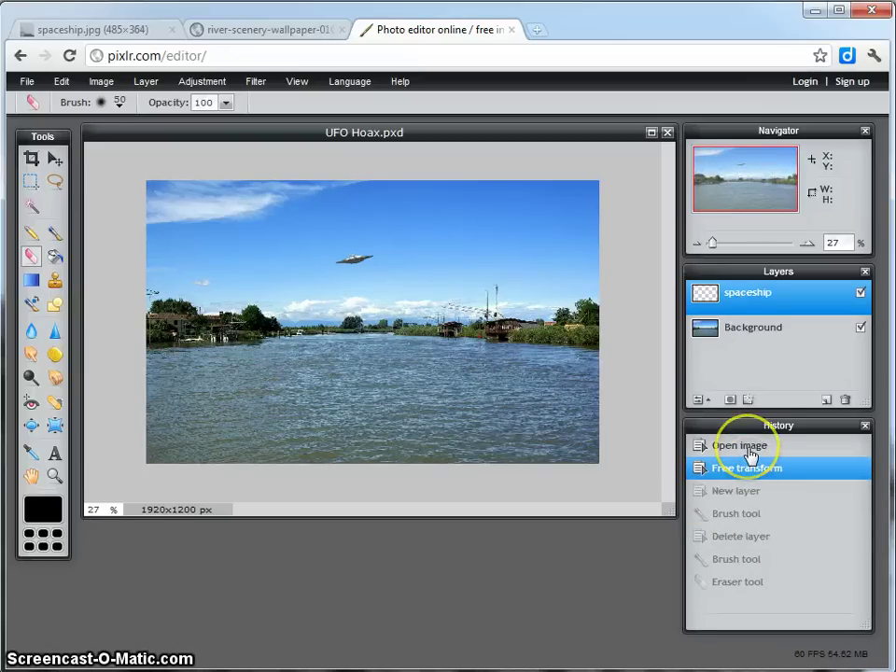
pyautogui.click(752, 448)
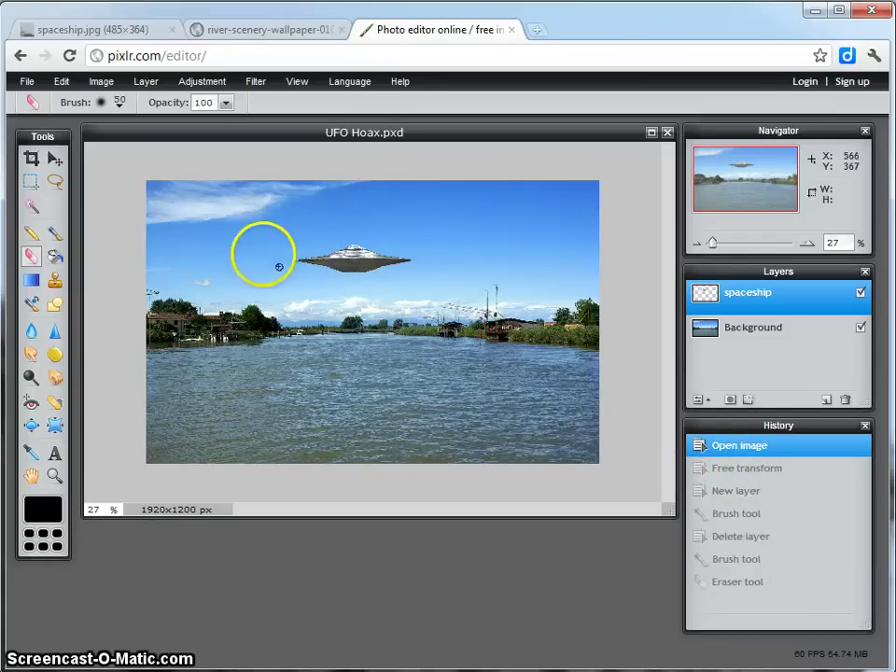
# - Step forward through the history states to the Eraser tool entry and return to the Delete layer state
pyautogui.click(775, 472)
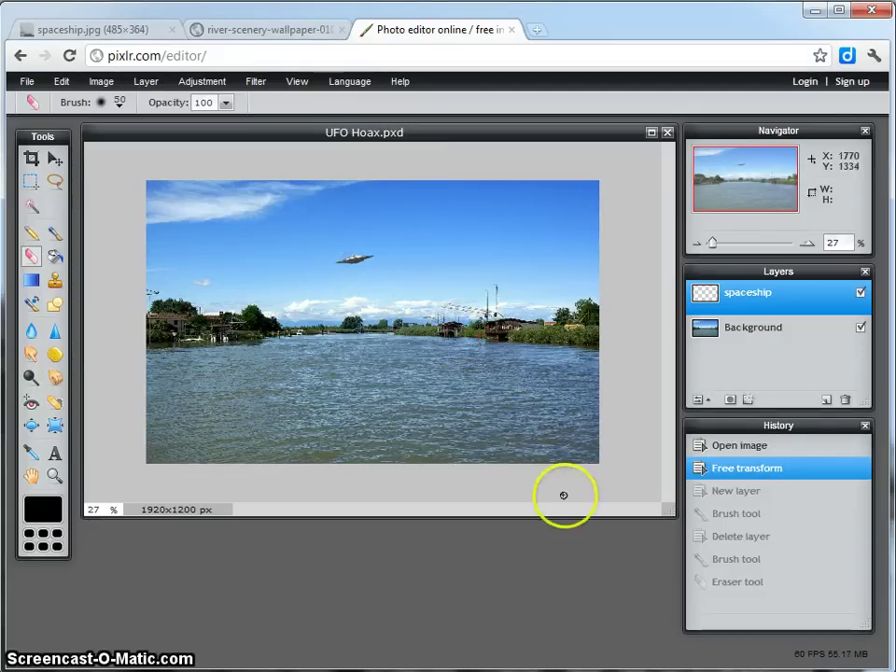
pyautogui.click(751, 495)
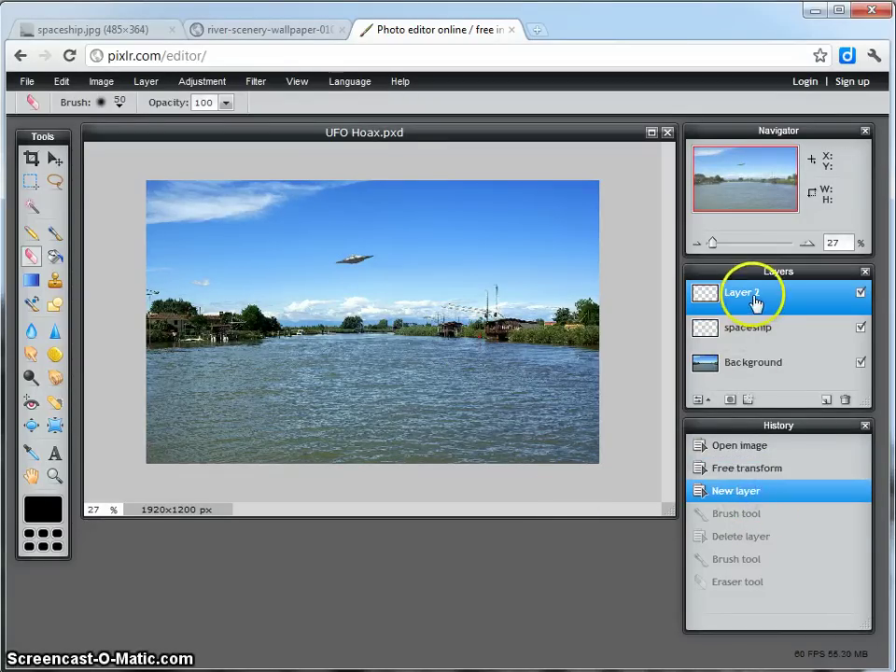
pyautogui.click(730, 516)
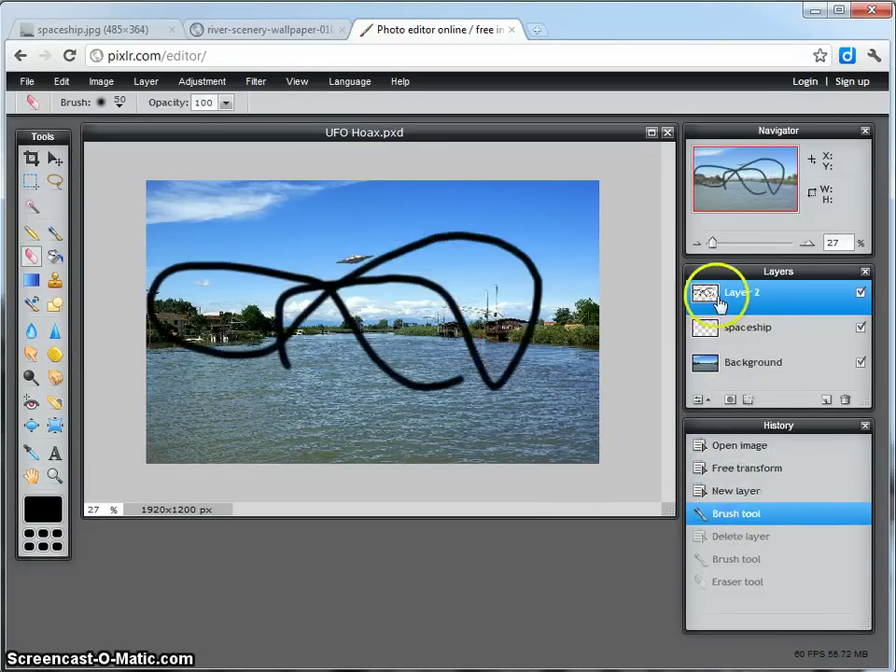
pyautogui.click(749, 540)
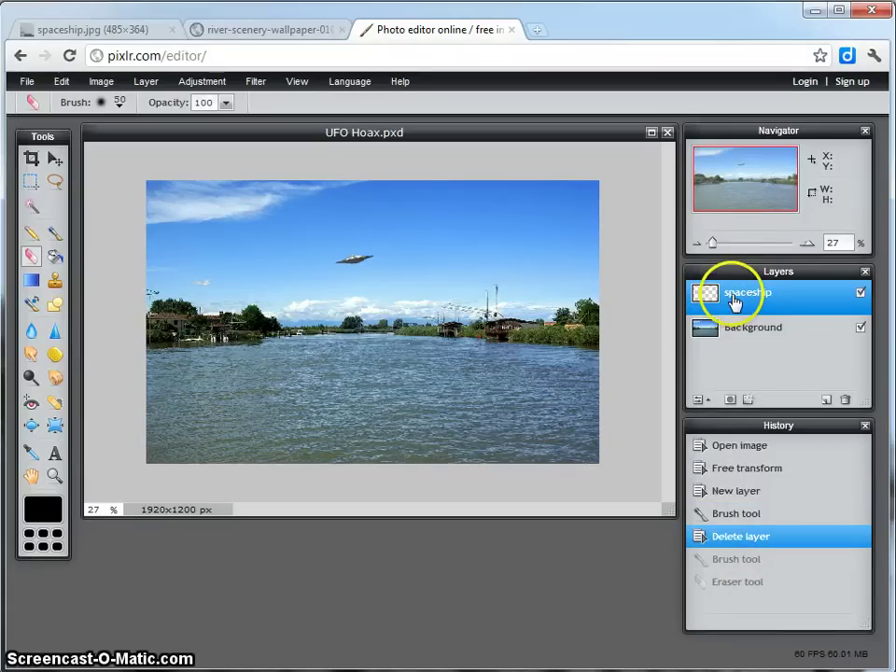
pyautogui.click(726, 564)
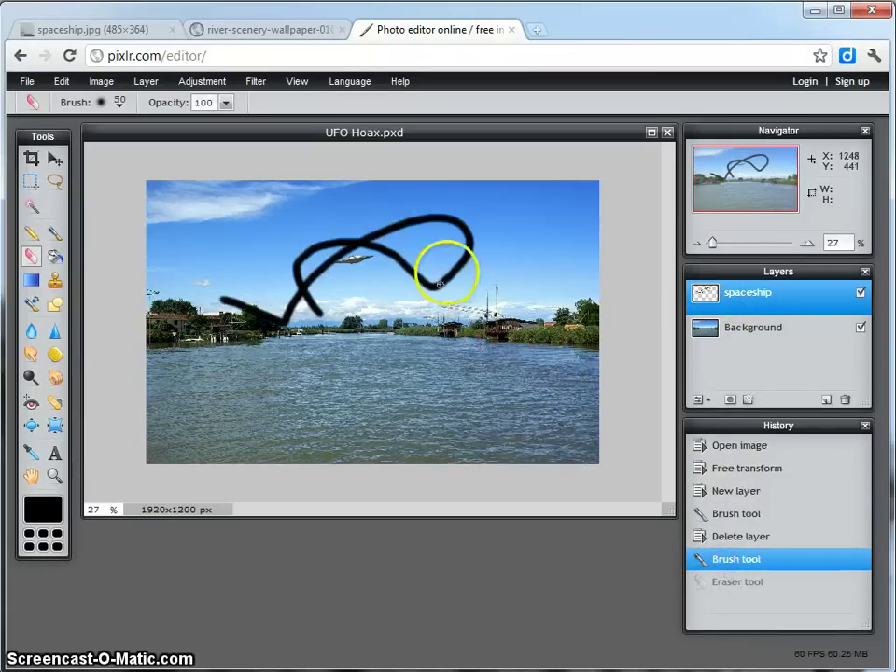
pyautogui.click(726, 582)
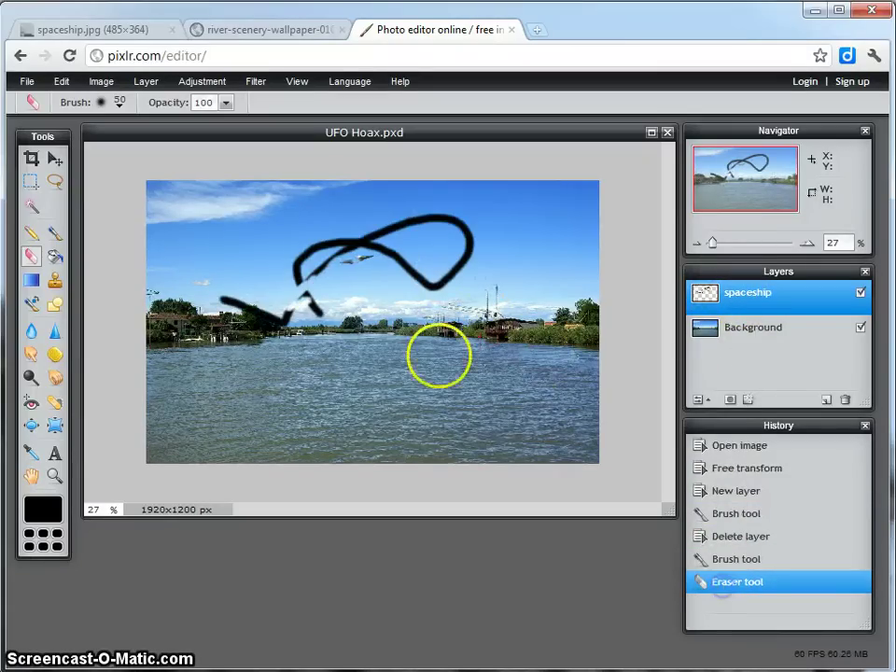
pyautogui.click(734, 561)
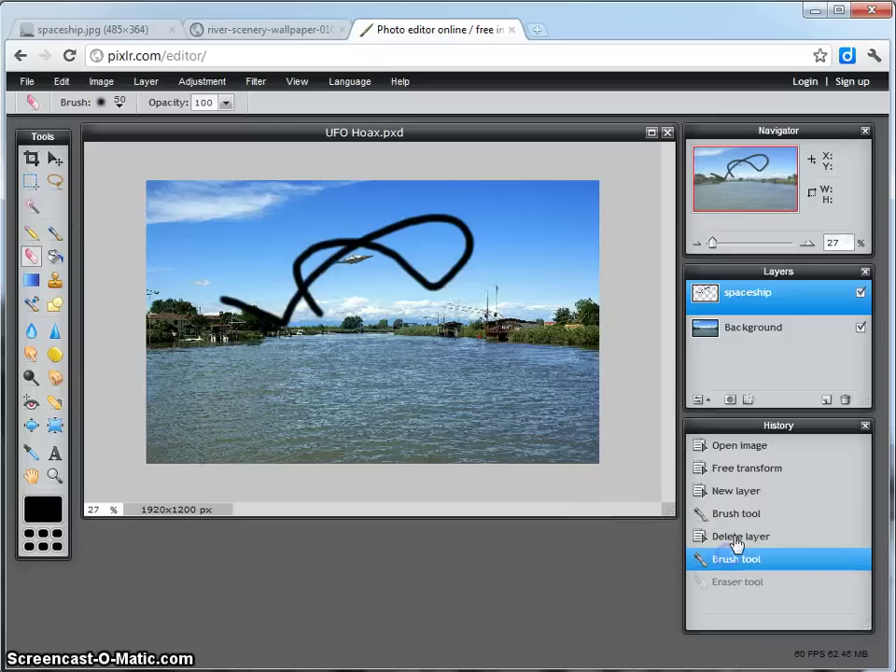
pyautogui.click(736, 539)
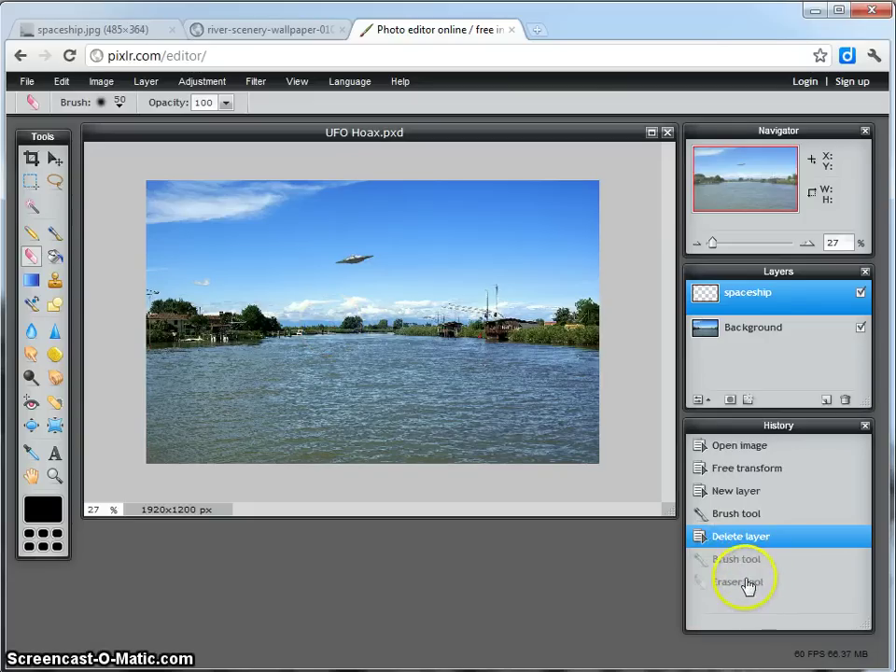
# - Add a new empty layer above the spaceship layer and delete it
pyautogui.click(53, 161)
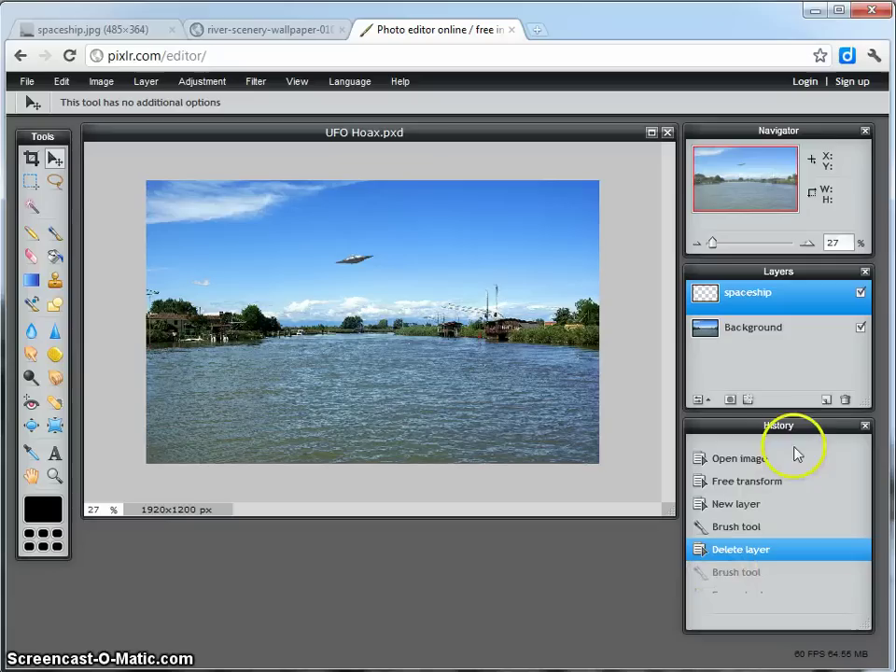
pyautogui.click(825, 399)
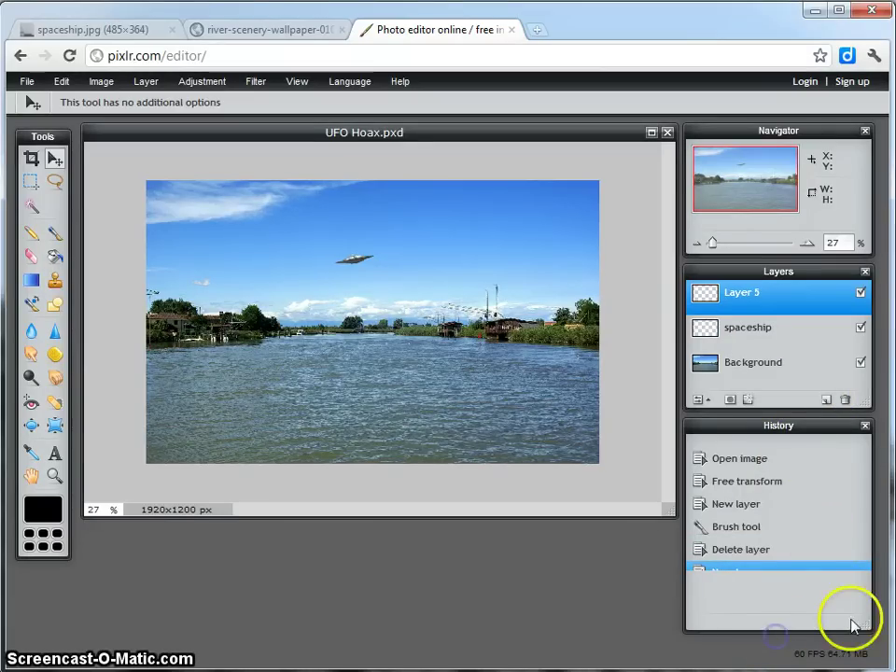
pyautogui.moveTo(864, 622); pyautogui.dragTo(862, 645)
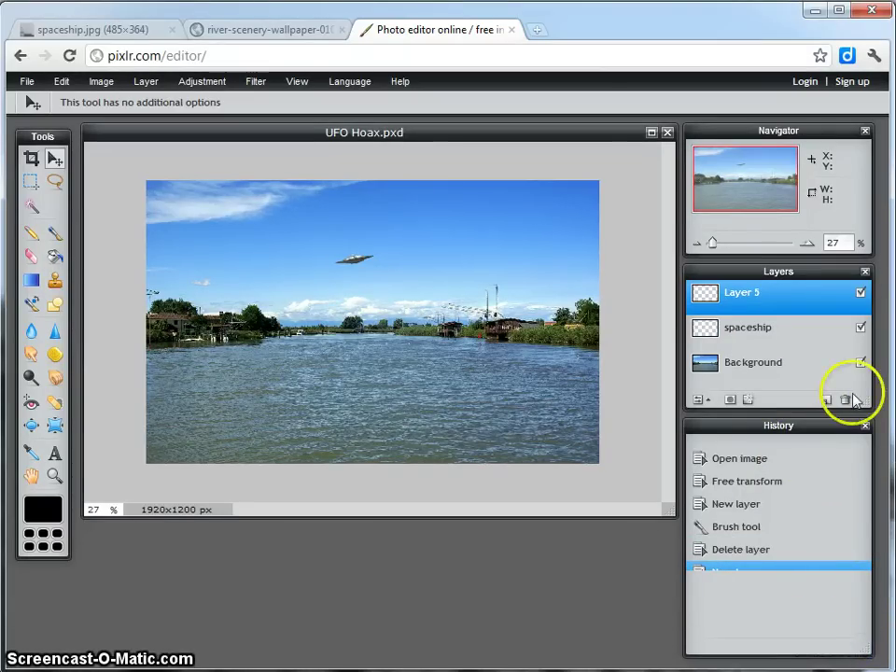
pyautogui.click(784, 301)
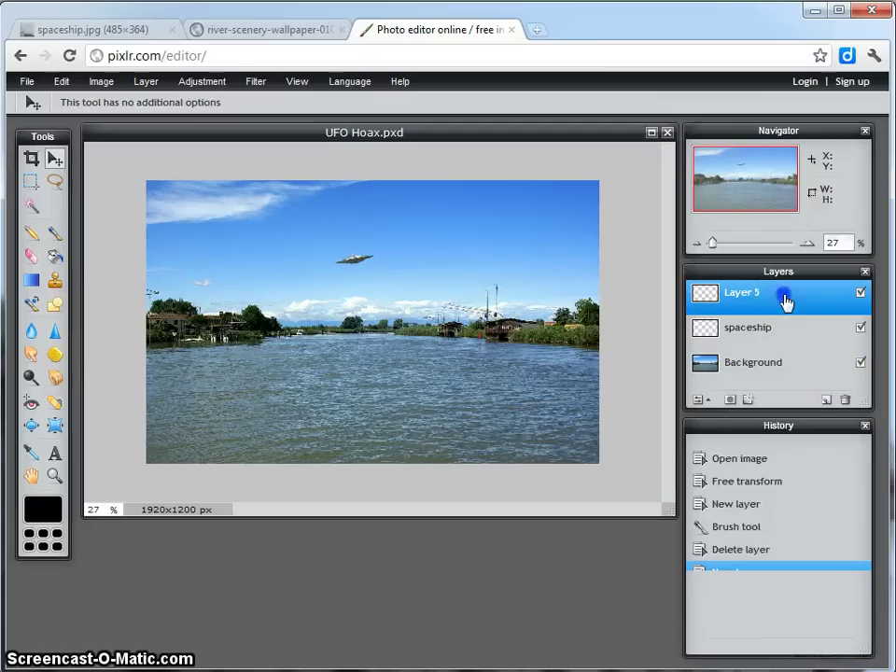
pyautogui.click(844, 398)
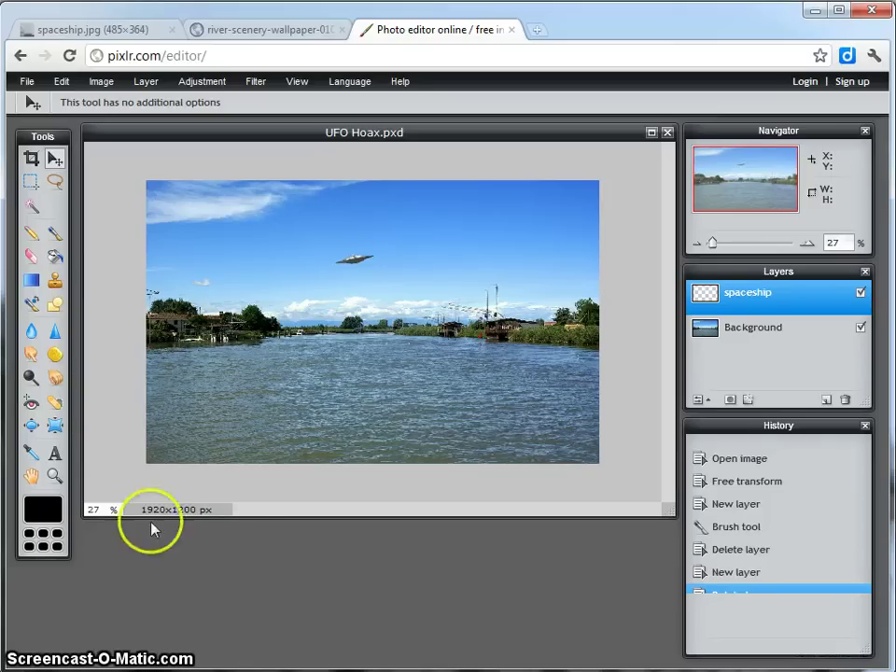
# - Try the Water swirl filter on the Background layer with amount 80 and size 199, and undo it through the history
pyautogui.moveTo(712, 245); pyautogui.dragTo(733, 245)
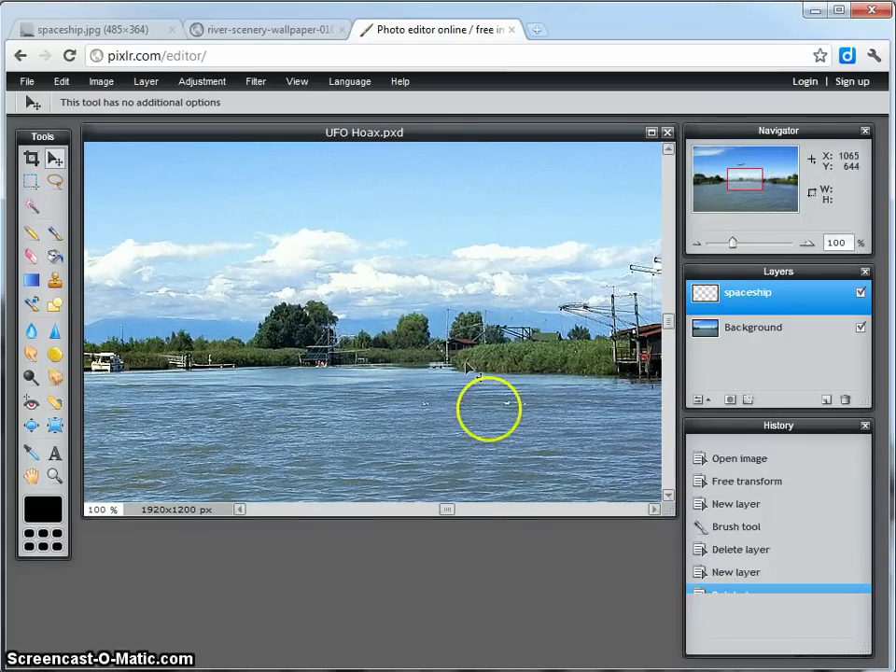
pyautogui.moveTo(666, 316); pyautogui.dragTo(670, 254)
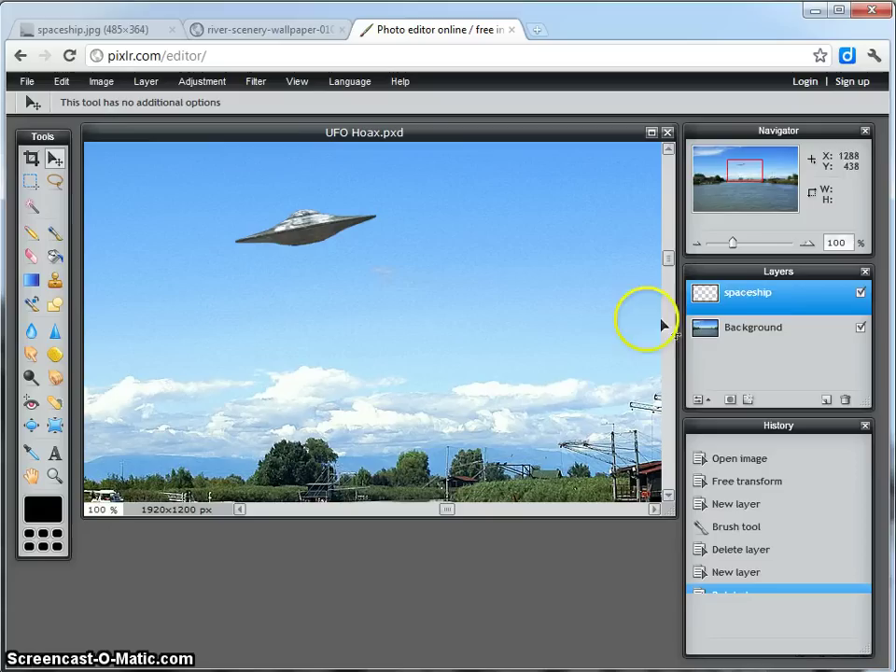
pyautogui.click(766, 338)
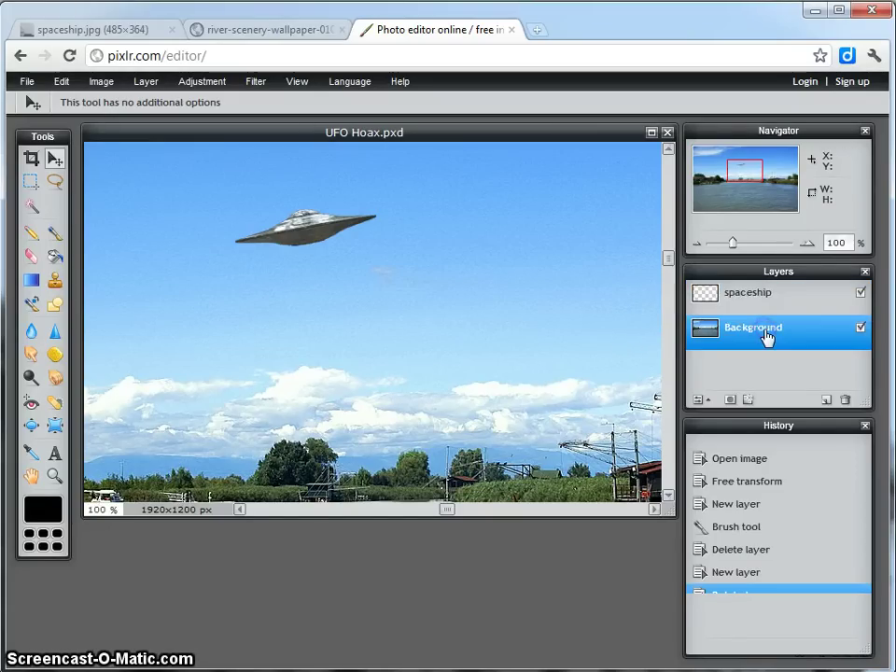
pyautogui.click(260, 86)
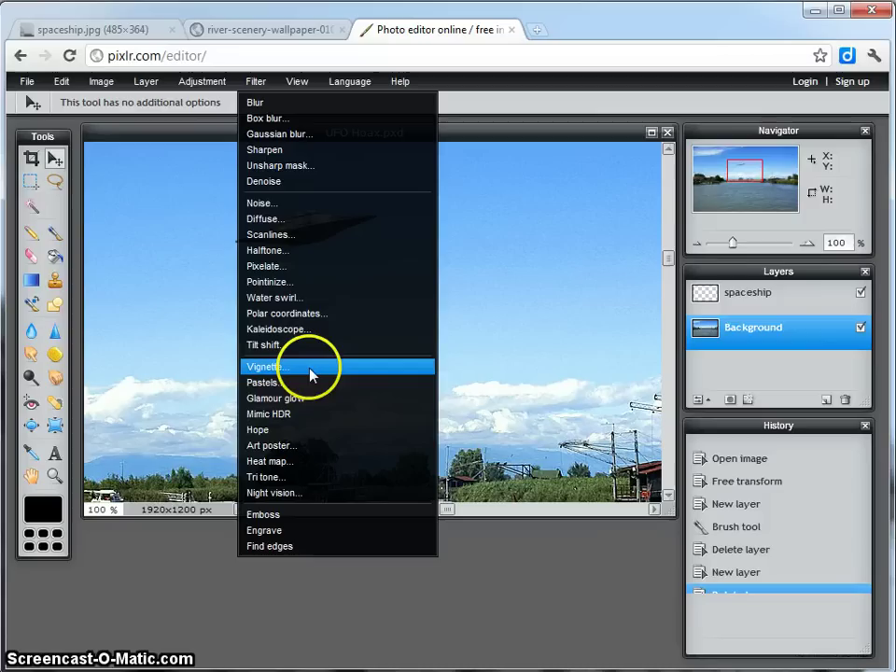
pyautogui.click(285, 297)
pyautogui.moveTo(373, 339); pyautogui.dragTo(419, 339)
pyautogui.moveTo(394, 377); pyautogui.dragTo(426, 372)
pyautogui.moveTo(450, 294); pyautogui.dragTo(483, 506)
pyautogui.moveTo(456, 551); pyautogui.dragTo(531, 554)
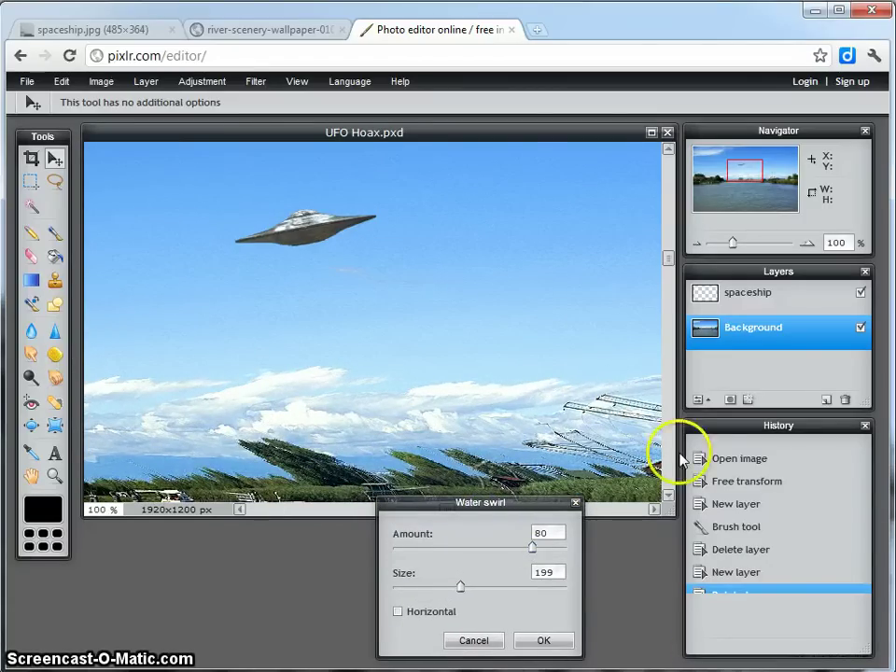
pyautogui.click(544, 640)
pyautogui.moveTo(731, 241); pyautogui.dragTo(720, 247)
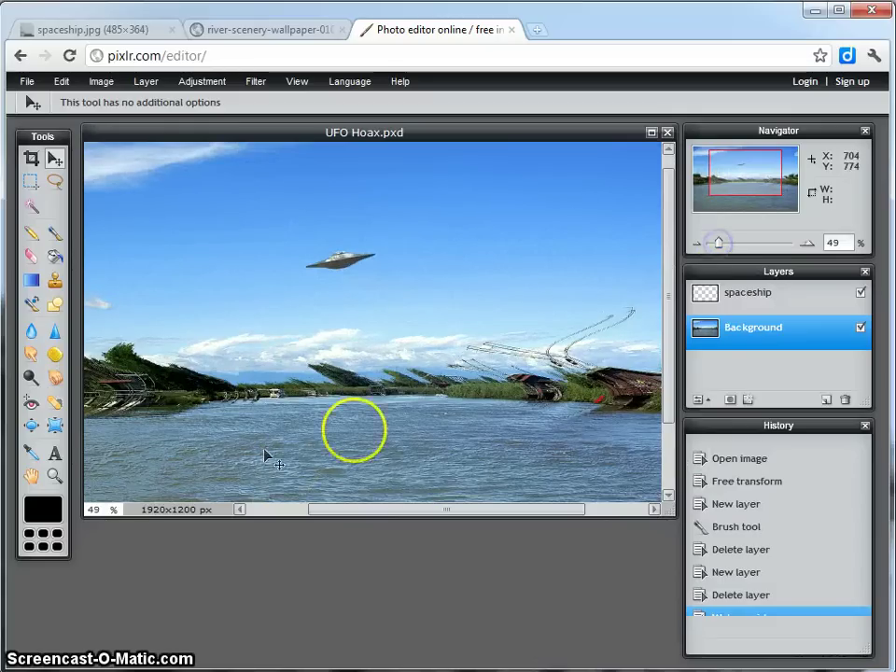
pyautogui.click(747, 597)
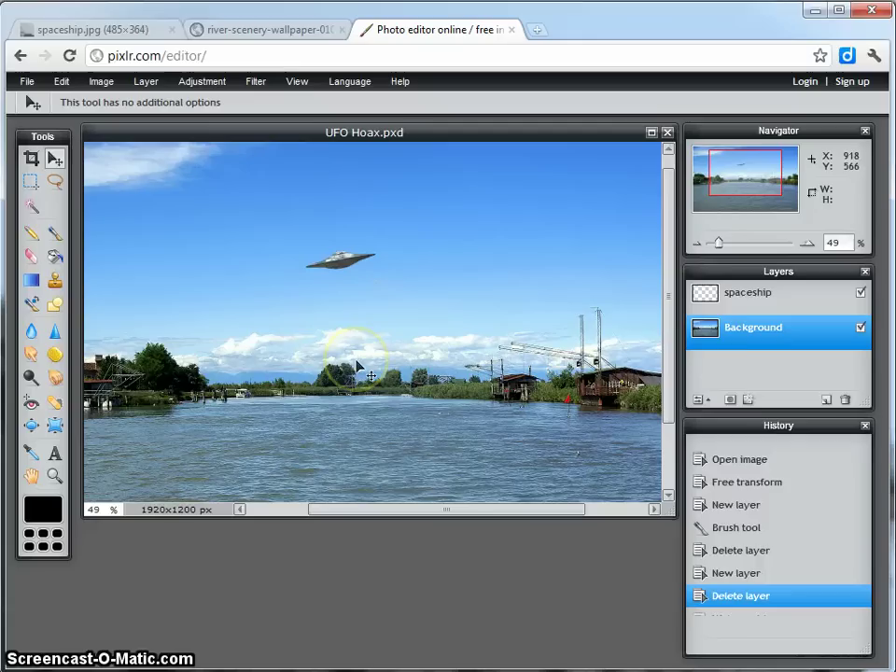
# - Apply the Noise filter to the Background layer with amount 68 and Monocromatic enabled
pyautogui.moveTo(773, 332); pyautogui.dragTo(250, 80)
pyautogui.click(252, 82)
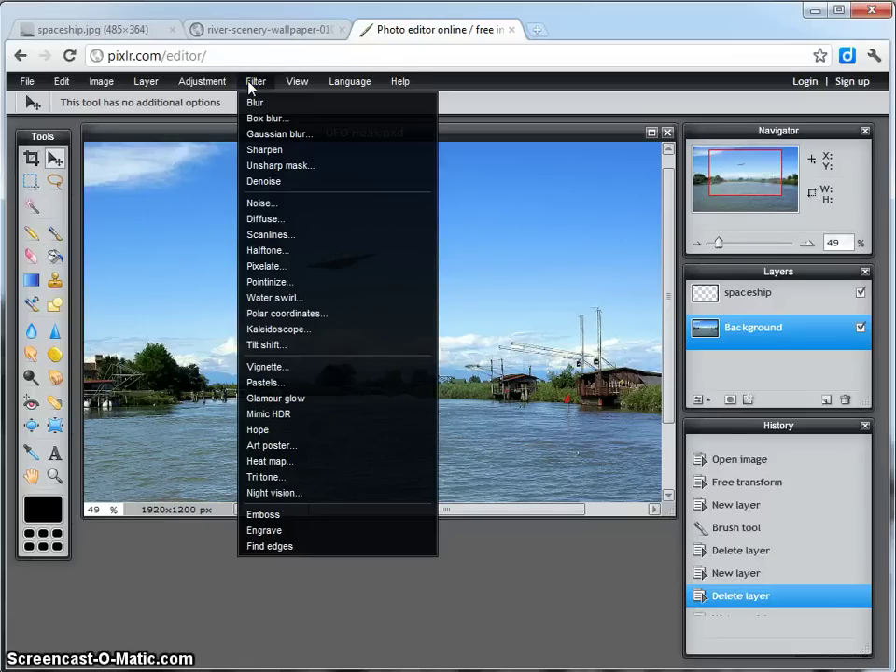
pyautogui.click(262, 203)
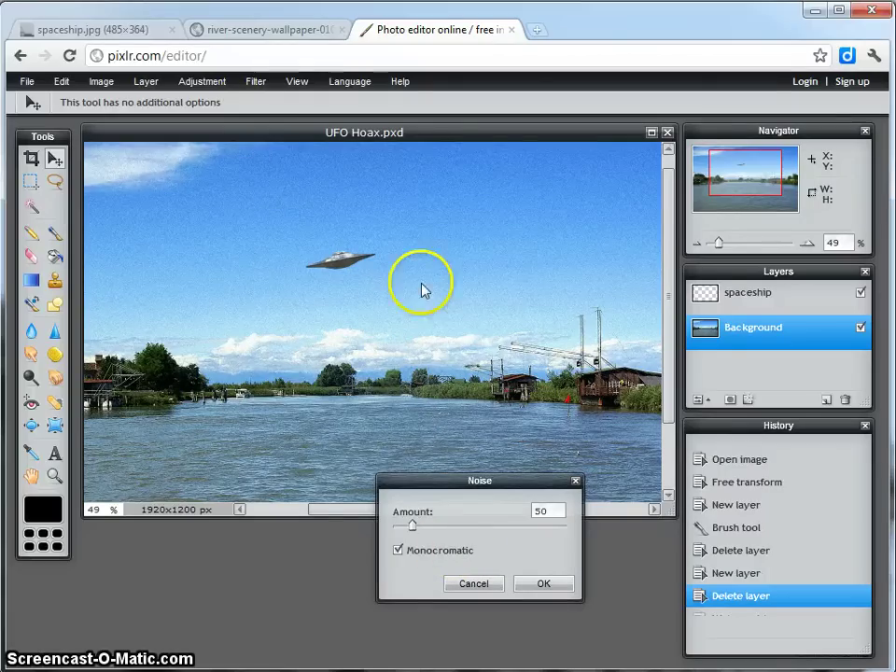
pyautogui.click(412, 527)
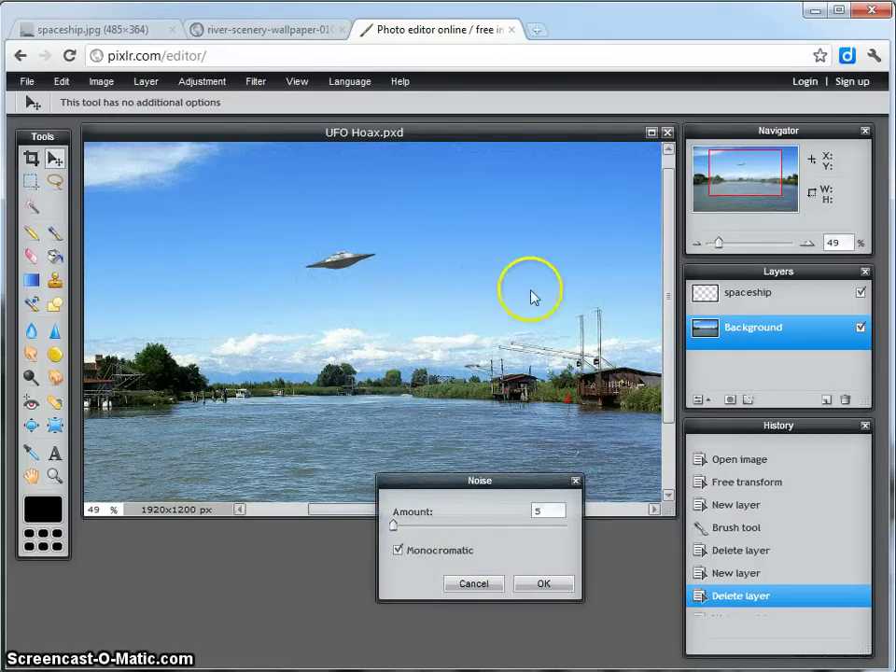
pyautogui.moveTo(395, 528); pyautogui.dragTo(549, 544)
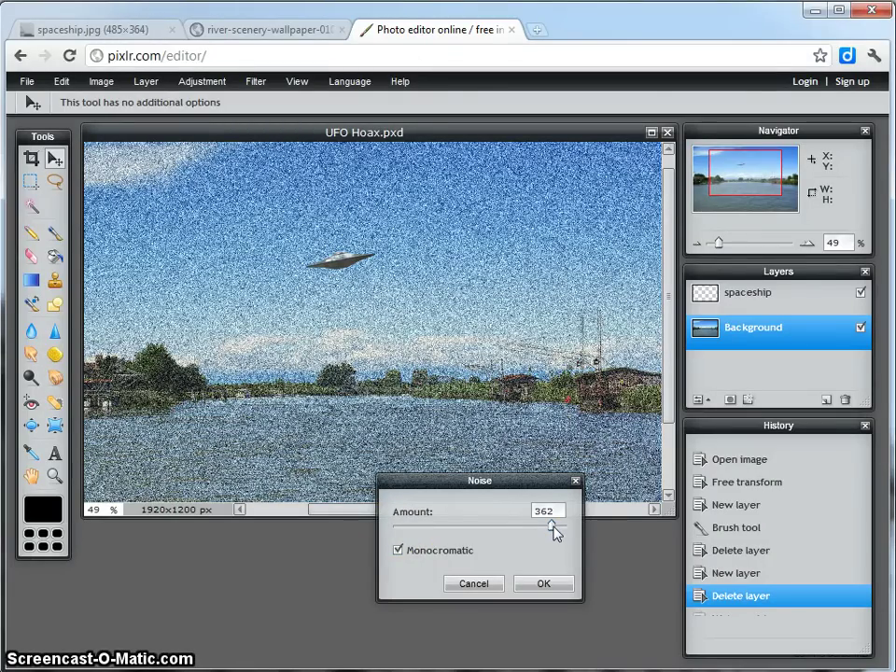
pyautogui.moveTo(556, 531); pyautogui.dragTo(431, 533)
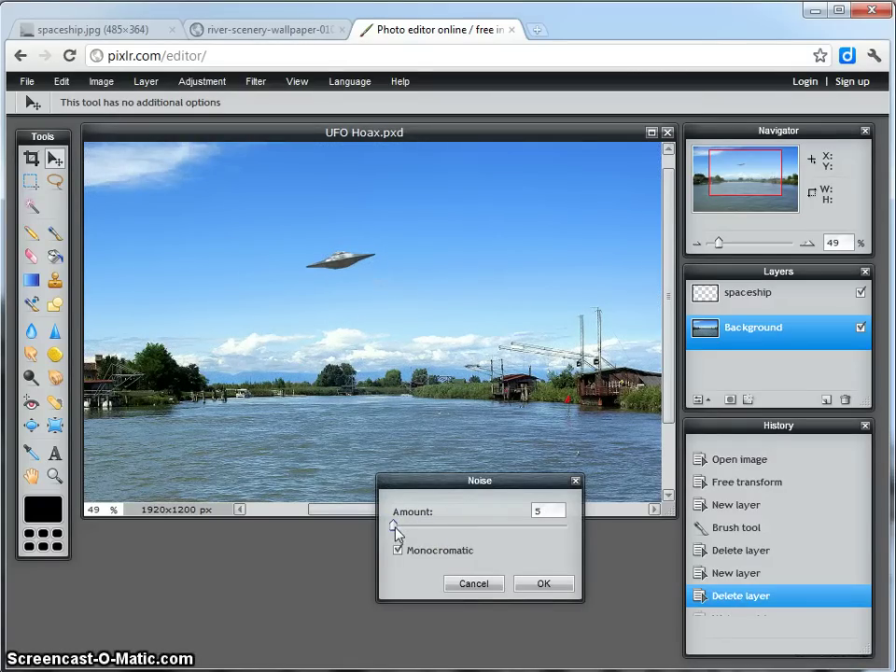
pyautogui.moveTo(395, 532); pyautogui.dragTo(423, 532)
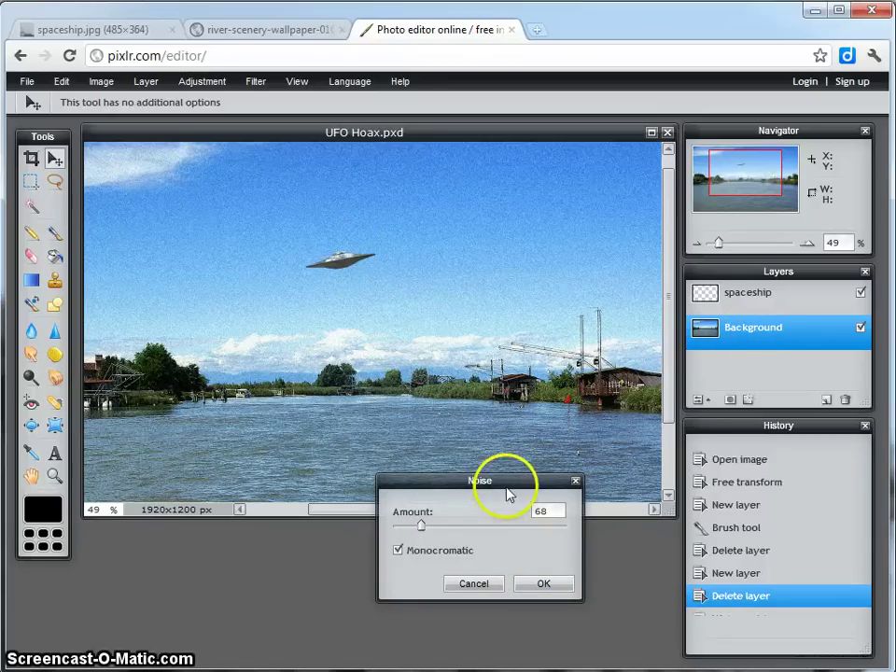
pyautogui.click(547, 581)
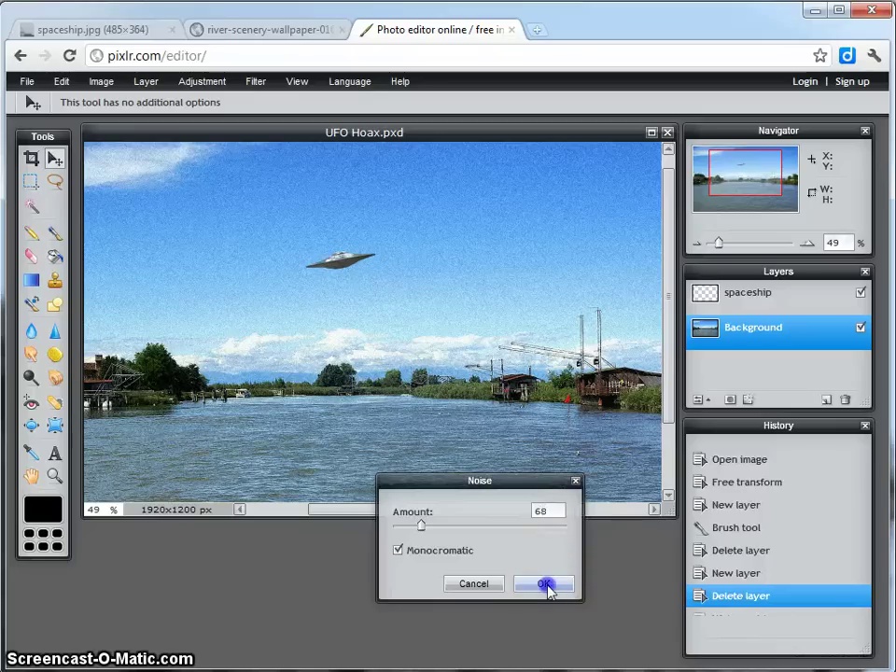
# - Apply the Noise filter to the spaceship layer with Monocromatic enabled, matching the grain of the background
pyautogui.click(769, 308)
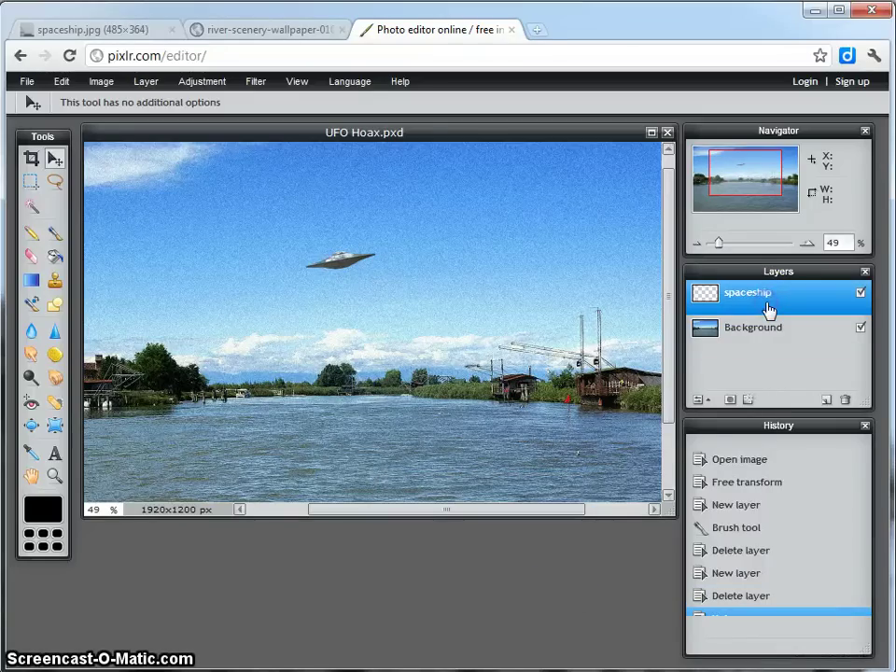
pyautogui.click(257, 84)
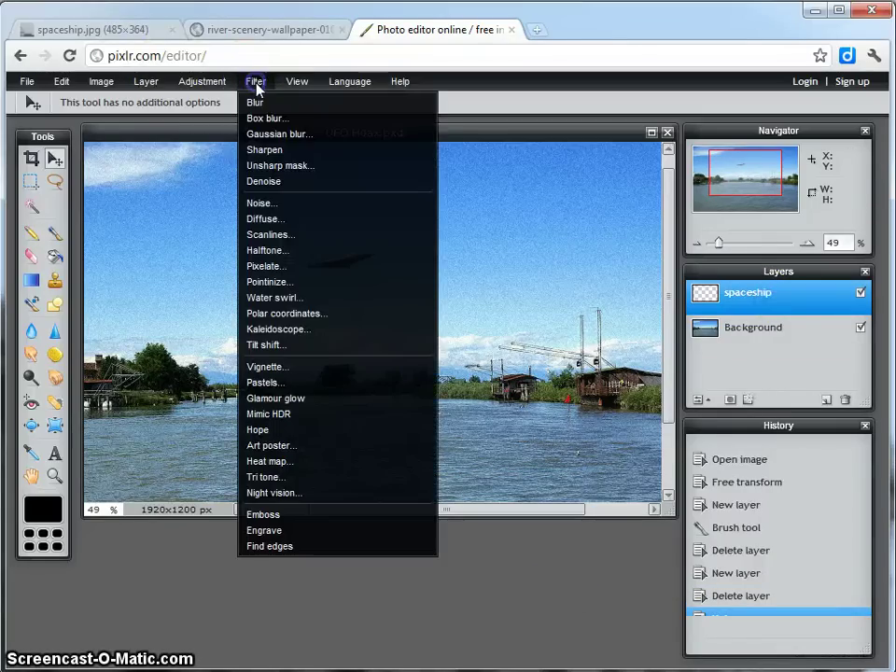
pyautogui.click(278, 202)
pyautogui.click(413, 527)
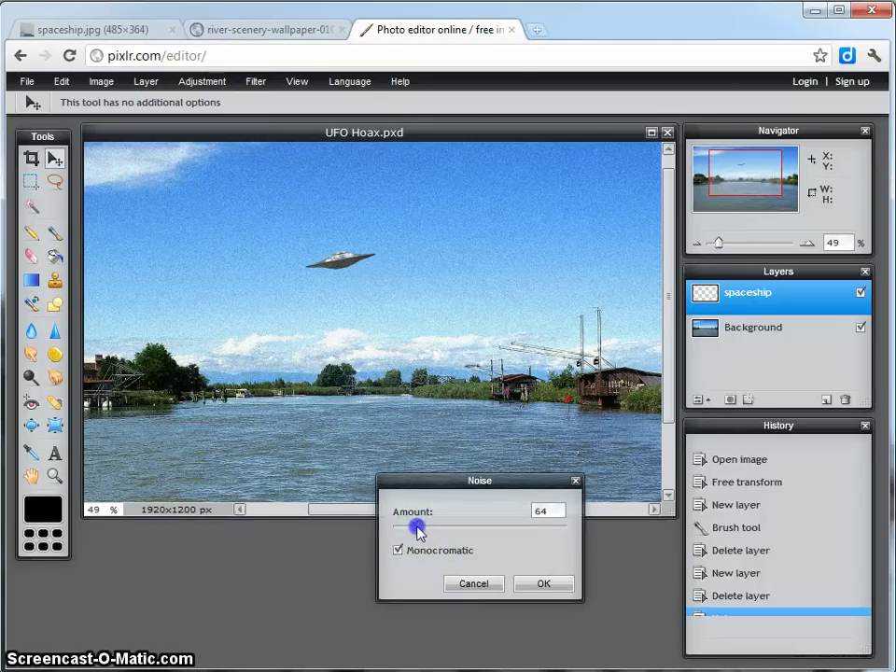
pyautogui.moveTo(416, 530); pyautogui.dragTo(420, 531)
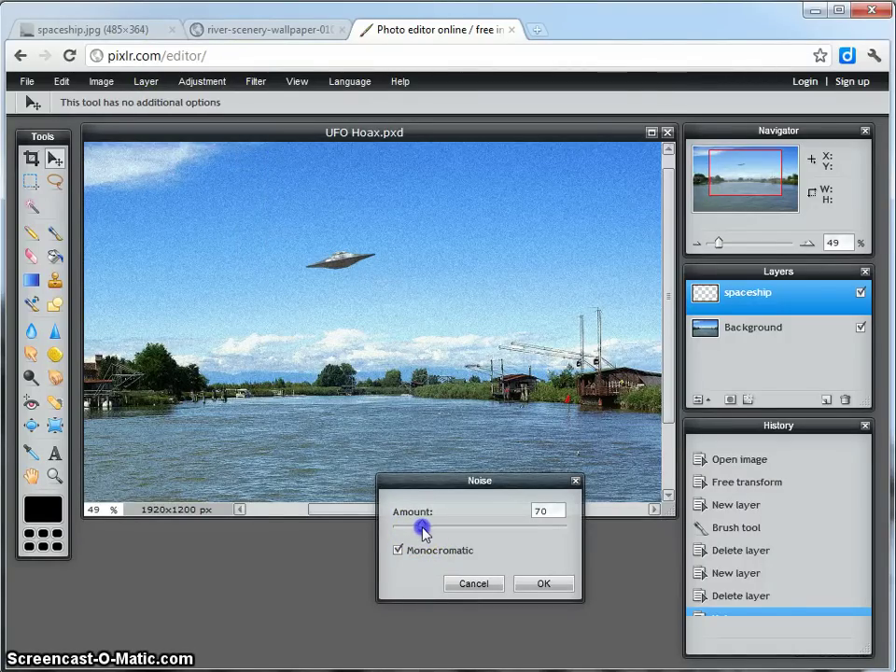
pyautogui.click(540, 512)
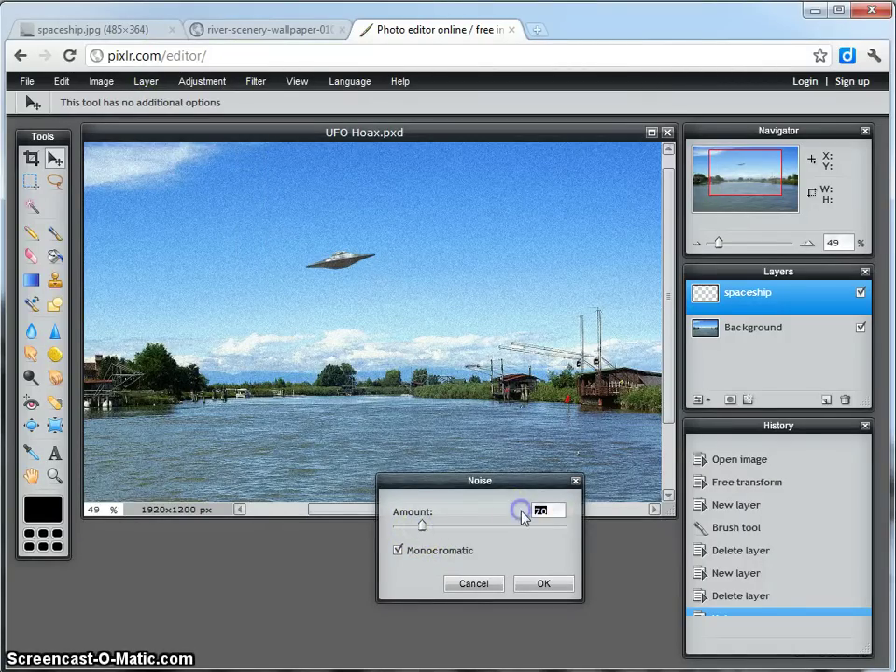
pyautogui.click(543, 584)
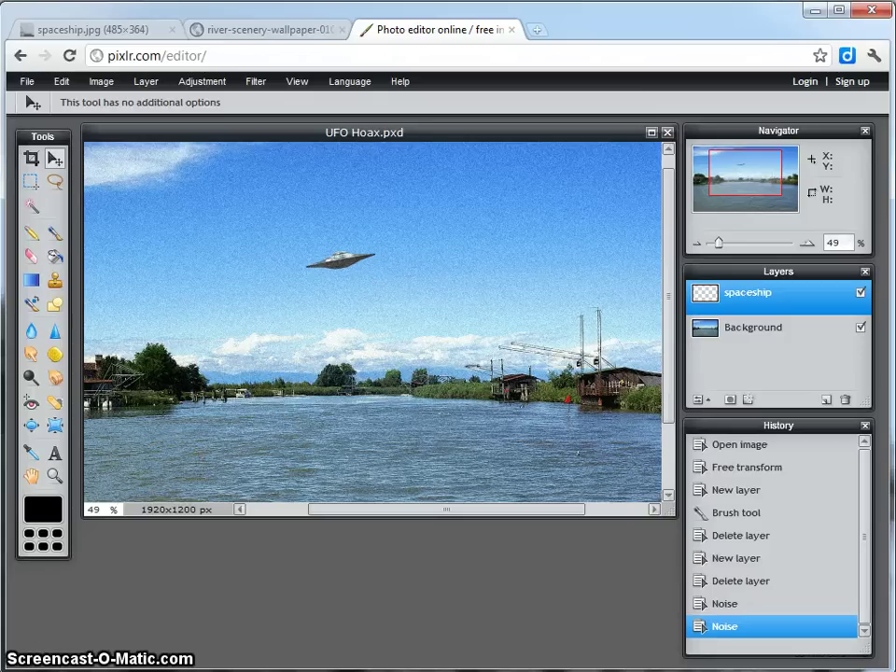
# - Apply the Old photo adjustment to the Background layer and slightly enlarge the image window
pyautogui.click(754, 326)
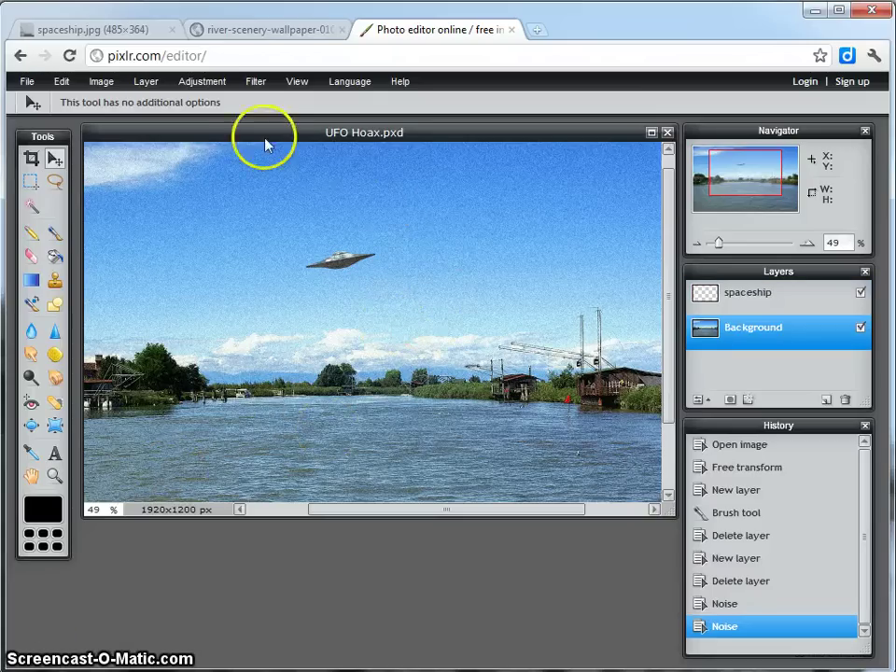
pyautogui.click(259, 86)
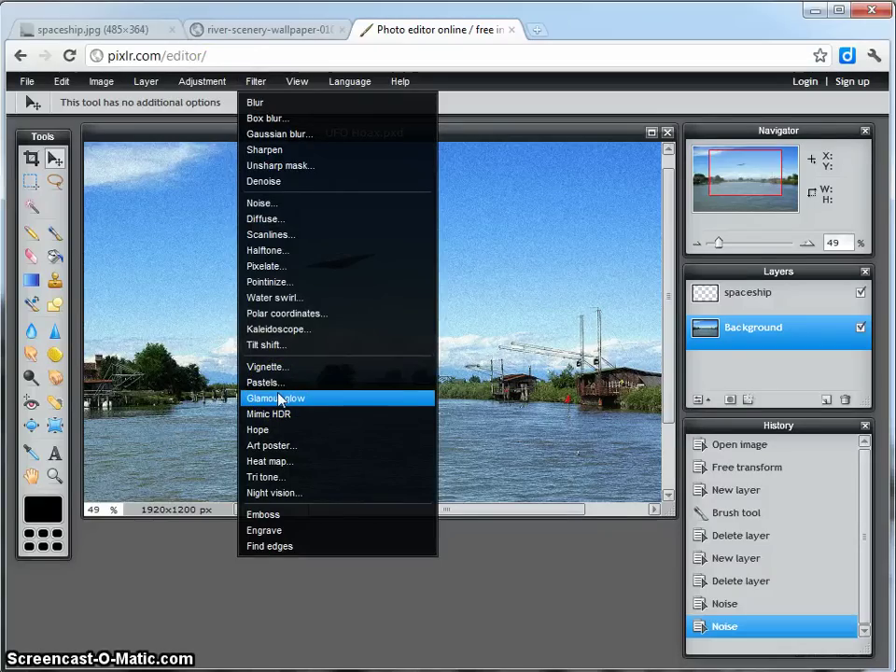
pyautogui.click(203, 82)
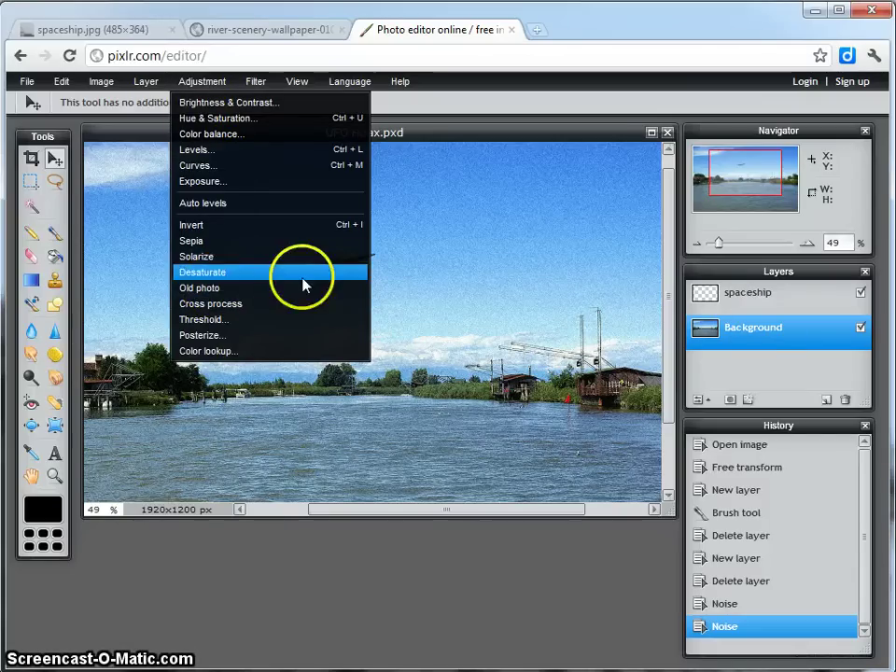
pyautogui.click(207, 291)
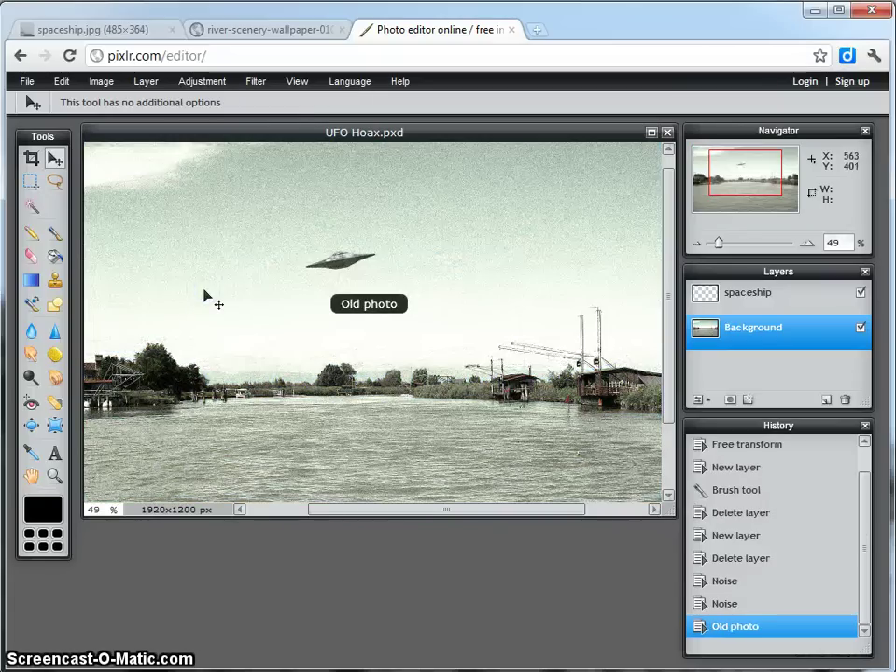
pyautogui.moveTo(660, 506); pyautogui.dragTo(675, 530)
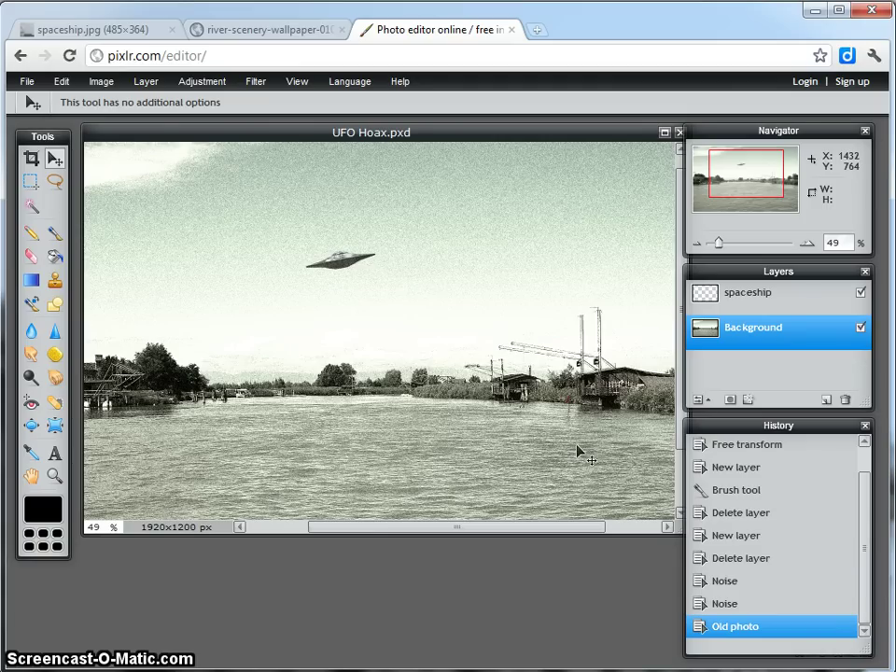
# - Apply the Old photo adjustment to the spaceship layer
pyautogui.click(756, 302)
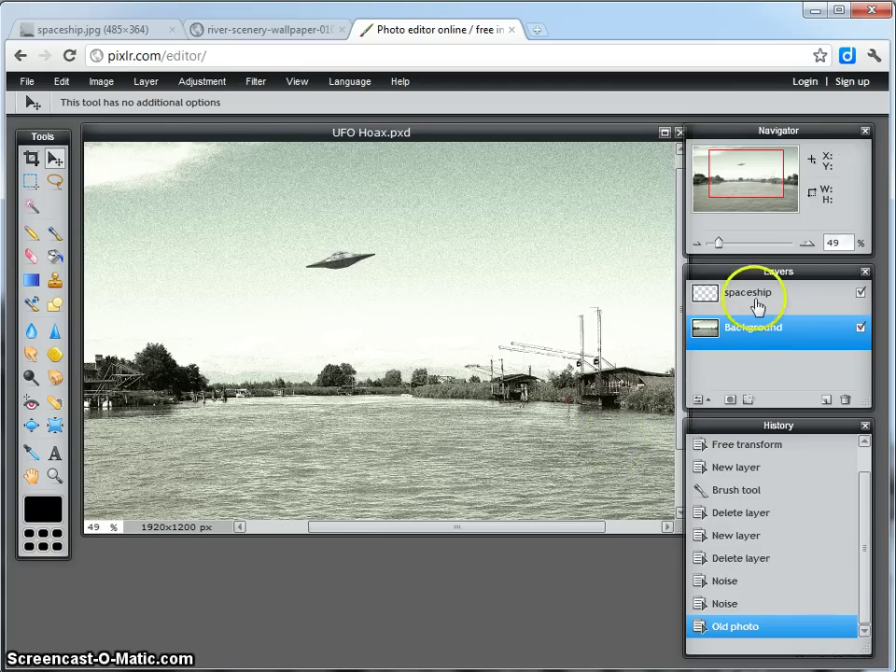
pyautogui.click(203, 81)
pyautogui.click(232, 287)
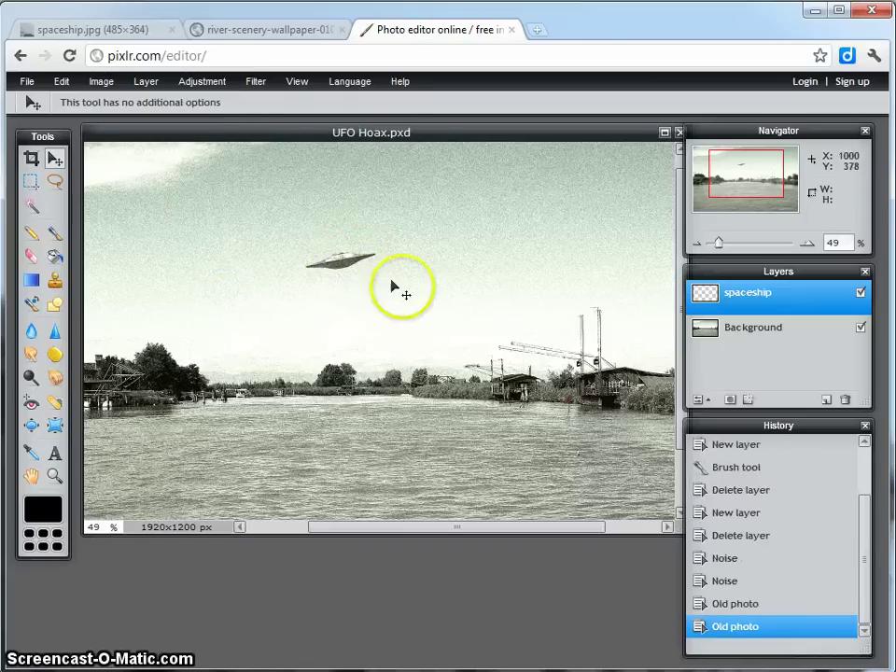
# - Compare the spaceship before and after its Old photo adjustment by switching between the last two history states, ending on the latest
pyautogui.click(735, 605)
pyautogui.click(736, 631)
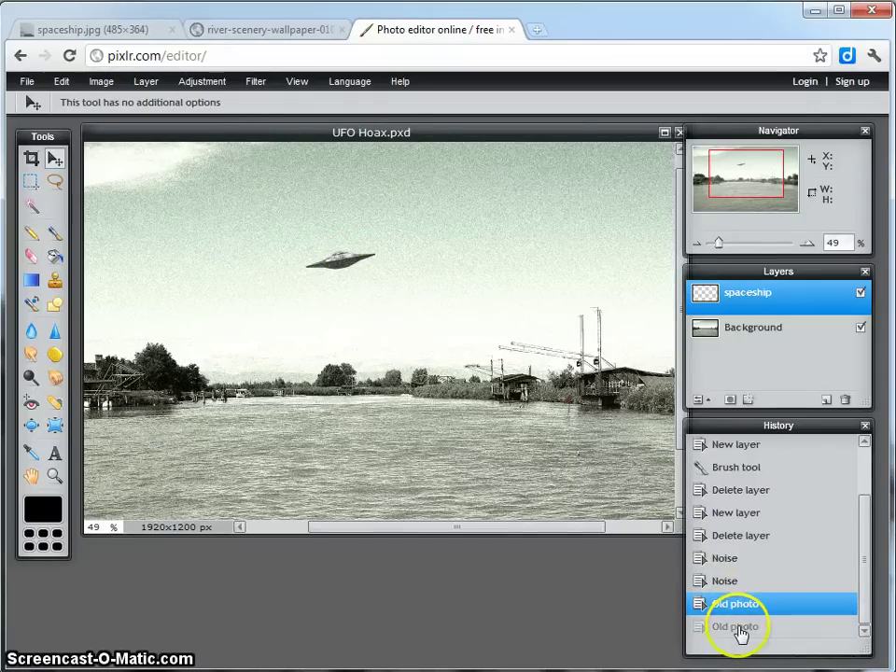
pyautogui.click(740, 614)
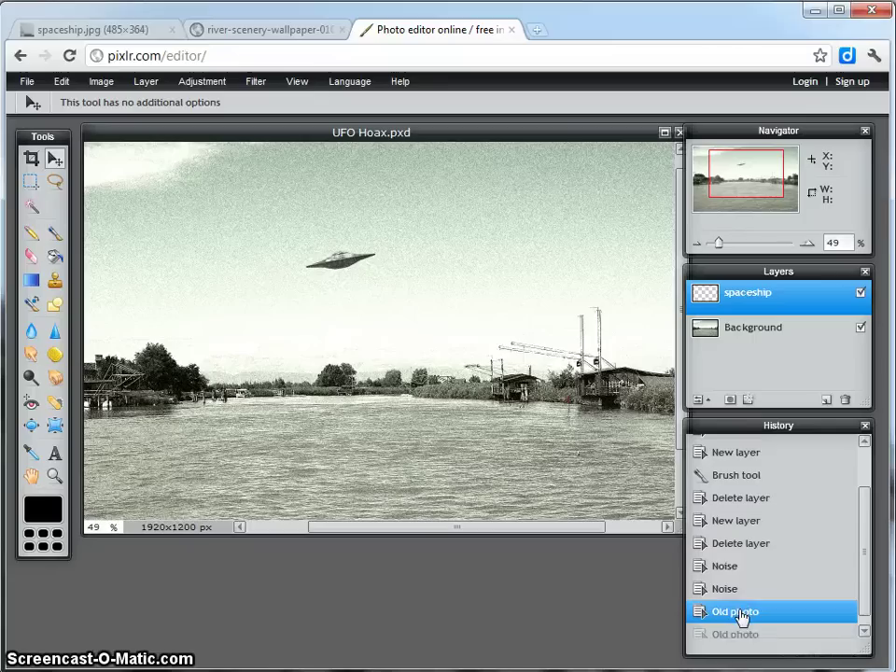
pyautogui.click(736, 631)
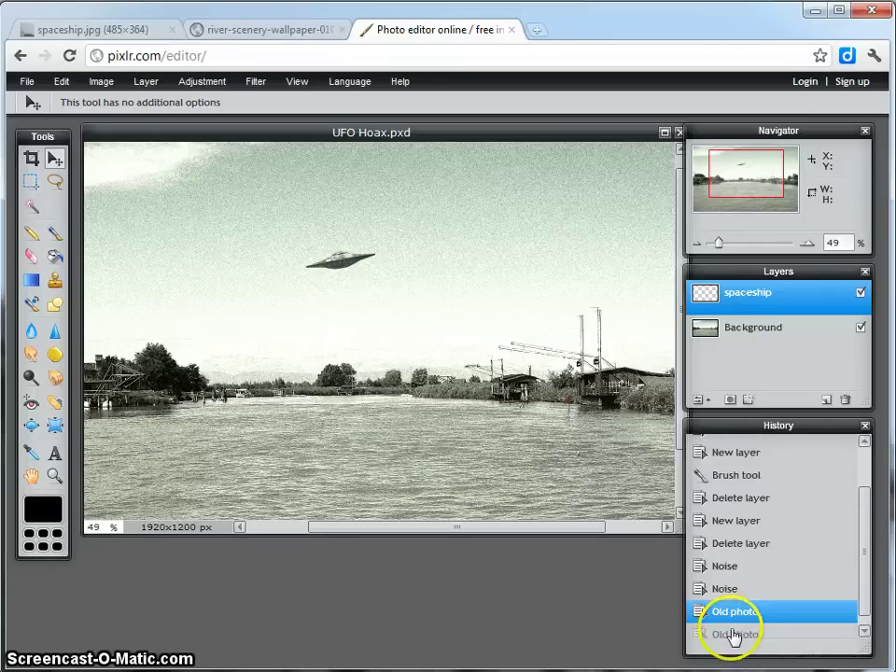
pyautogui.click(737, 631)
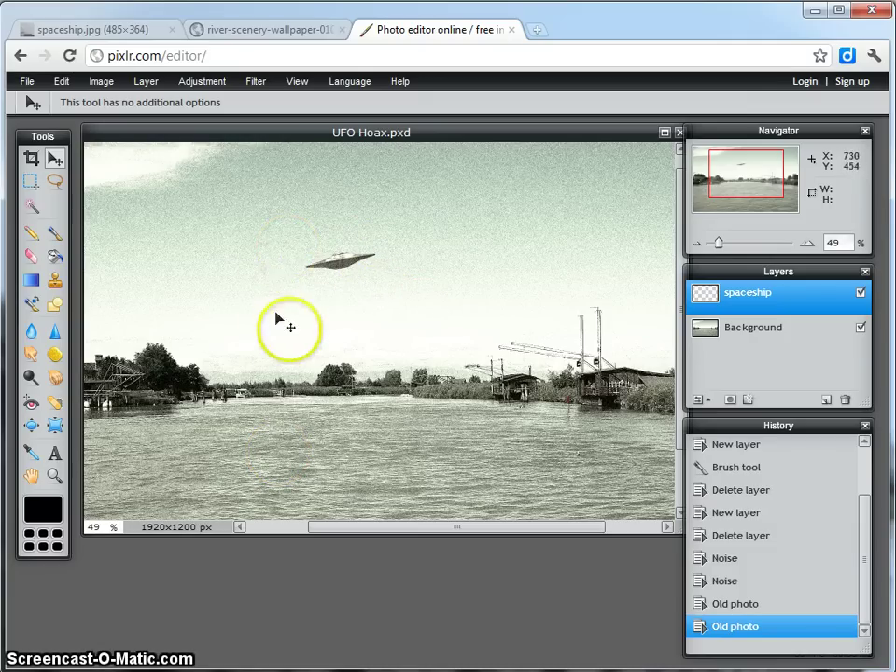
pyautogui.click(256, 82)
pyautogui.moveTo(232, 81)
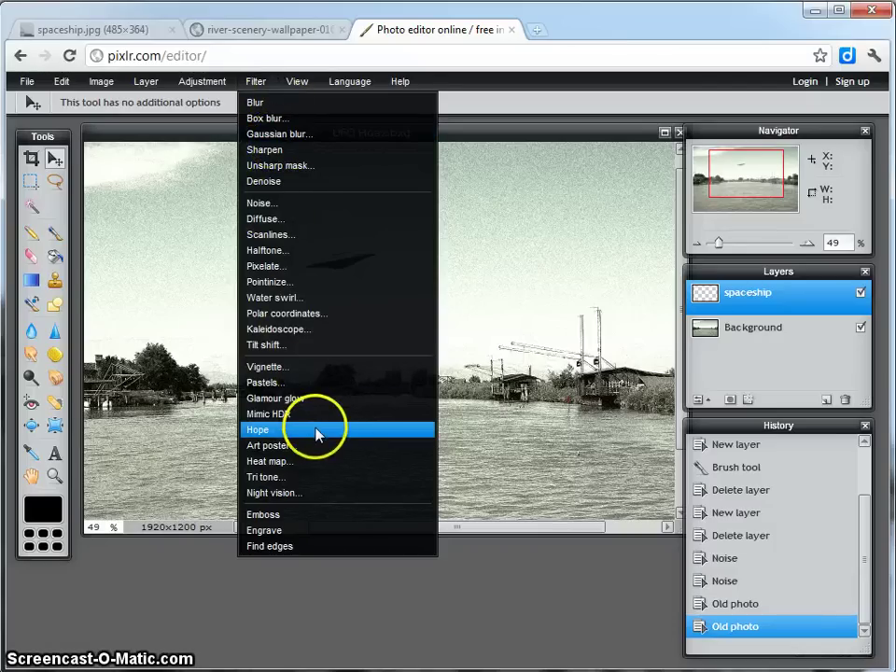
pyautogui.click(276, 367)
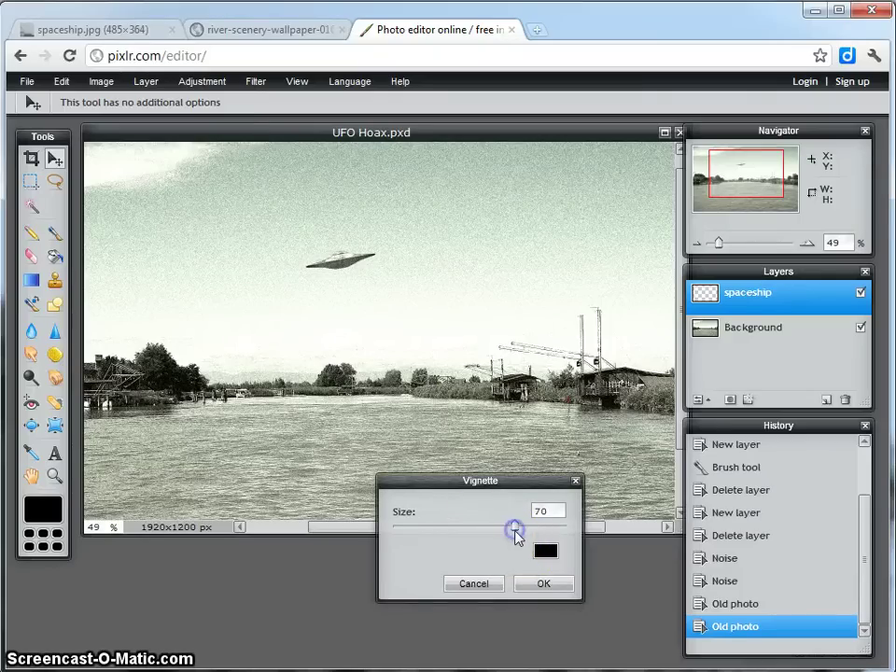
pyautogui.moveTo(515, 532); pyautogui.dragTo(472, 532)
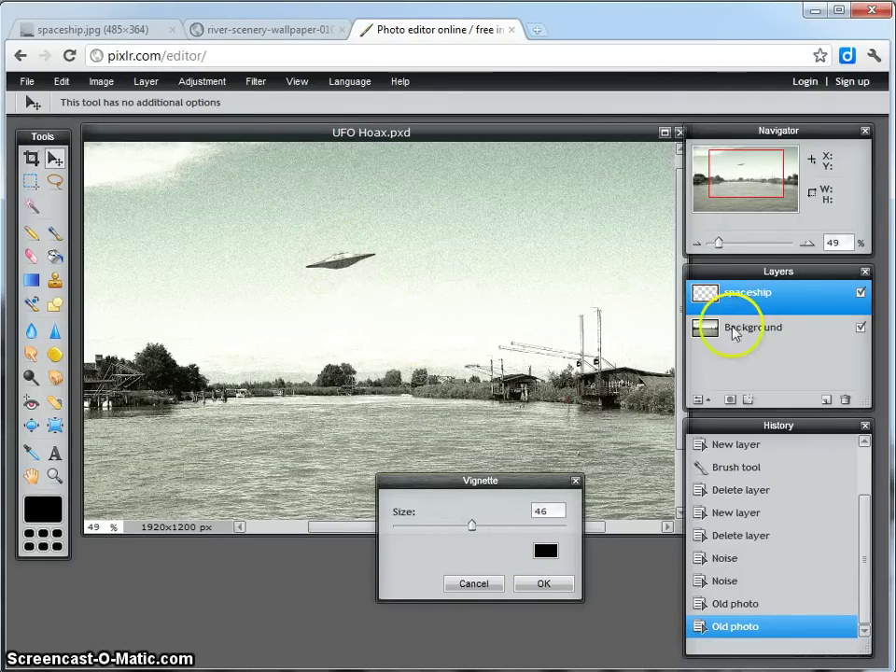
pyautogui.click(462, 585)
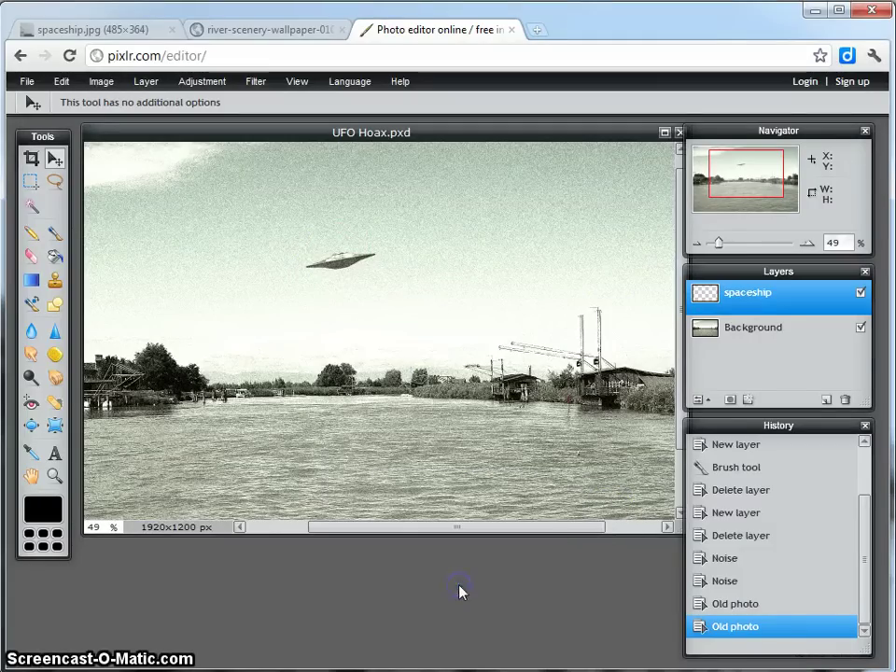
# - Try the Vignette filter on the Background layer at sizes such as 68, and cancel it
pyautogui.click(747, 334)
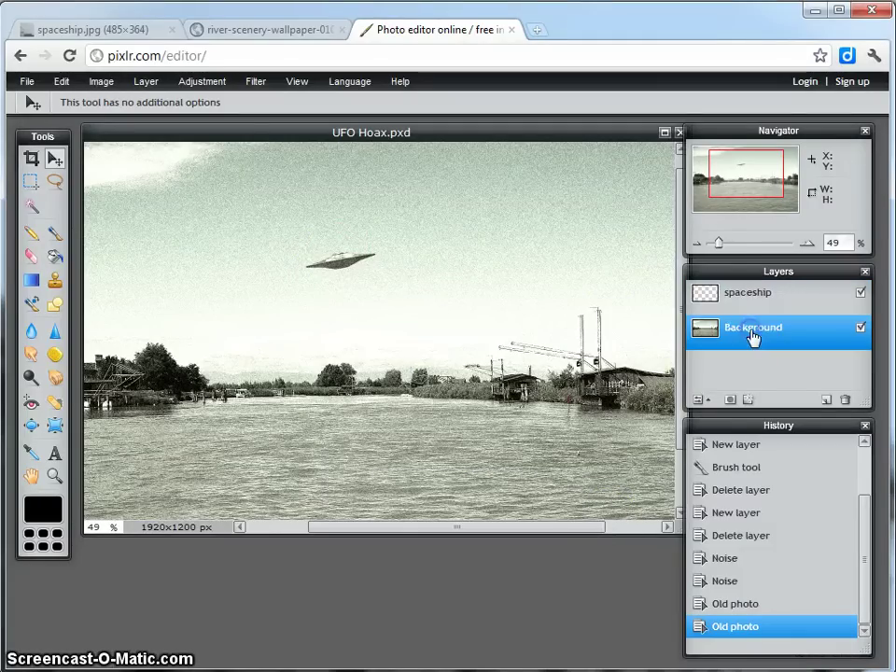
pyautogui.click(258, 84)
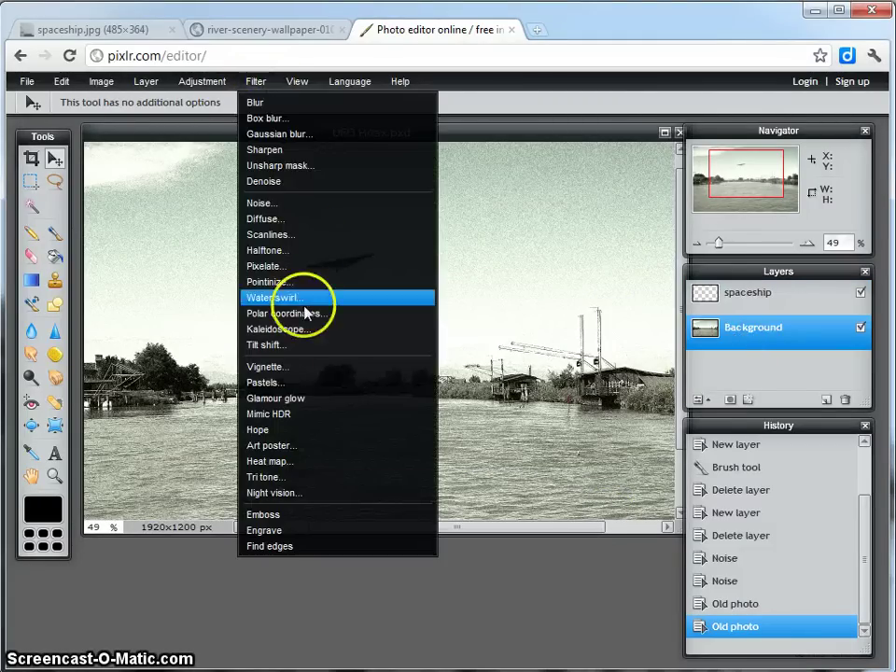
pyautogui.click(267, 366)
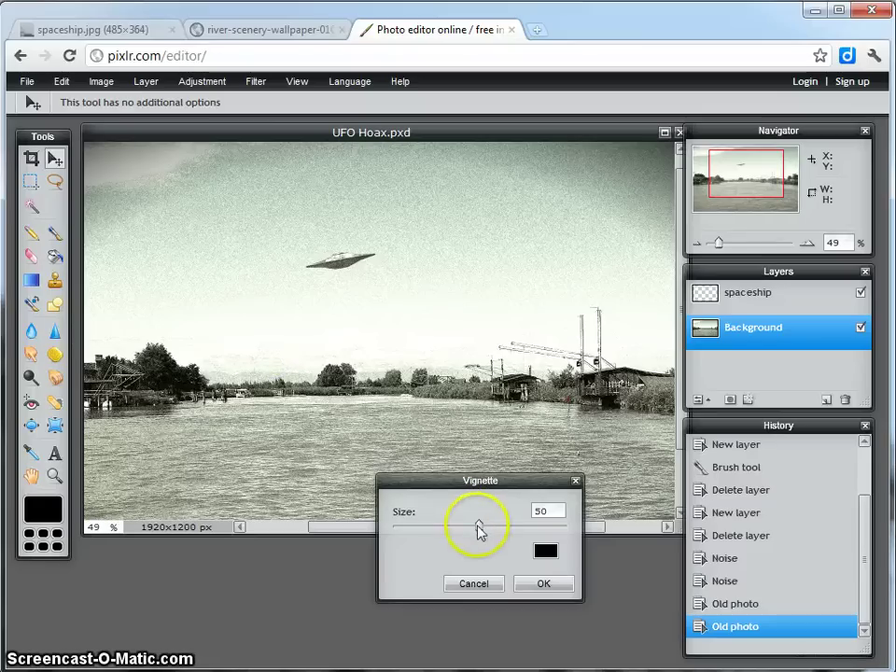
pyautogui.moveTo(497, 530); pyautogui.dragTo(512, 529)
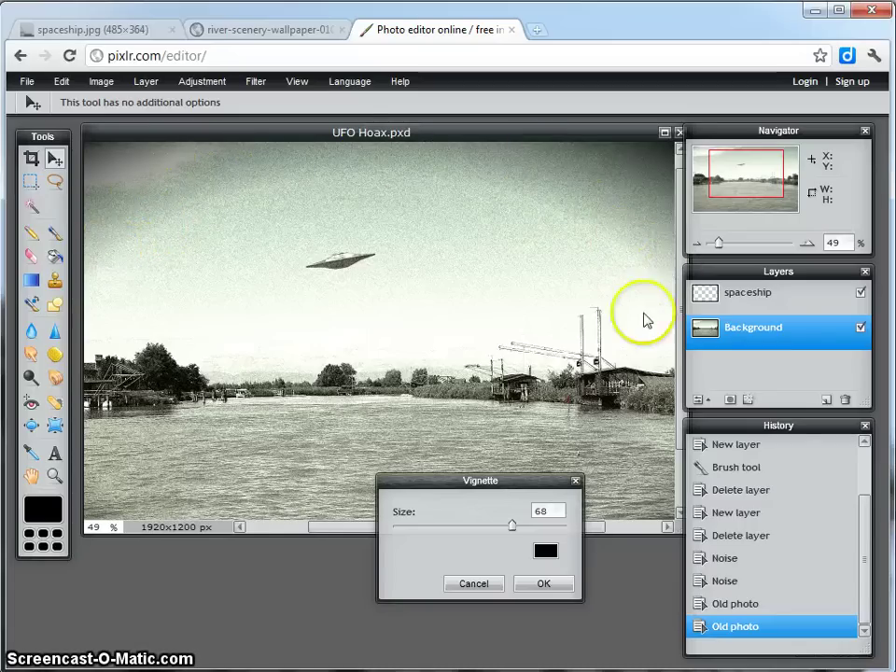
pyautogui.click(512, 528)
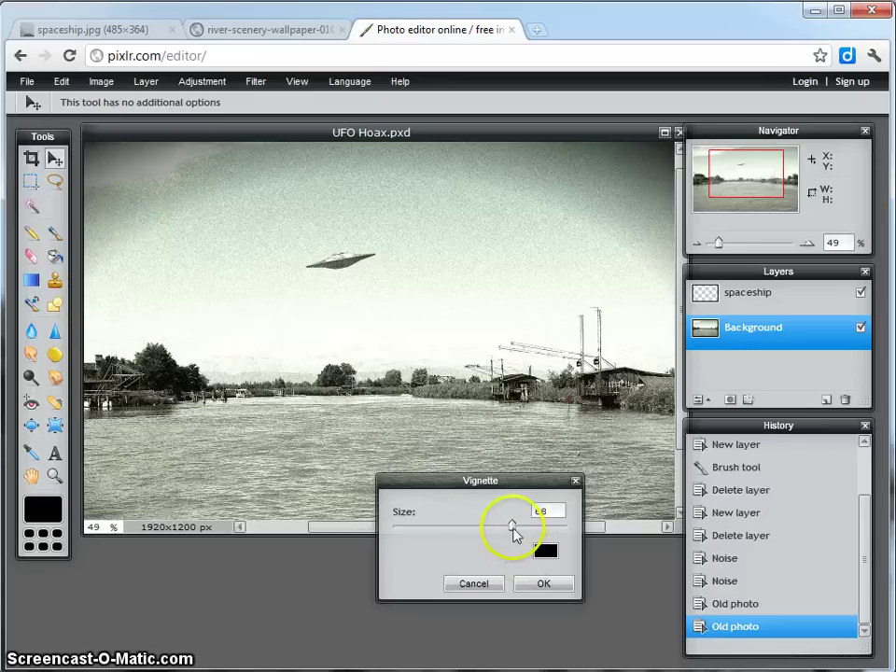
pyautogui.moveTo(542, 528); pyautogui.dragTo(452, 530)
pyautogui.click(472, 583)
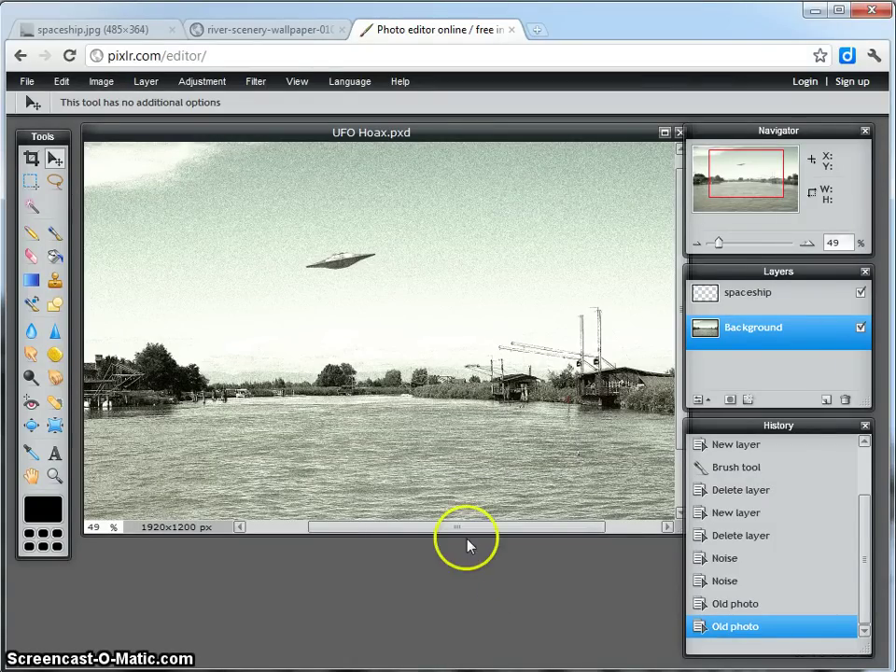
# - Try the Invert adjustment on the Background layer, and revert to the last Old photo history state
pyautogui.click(221, 88)
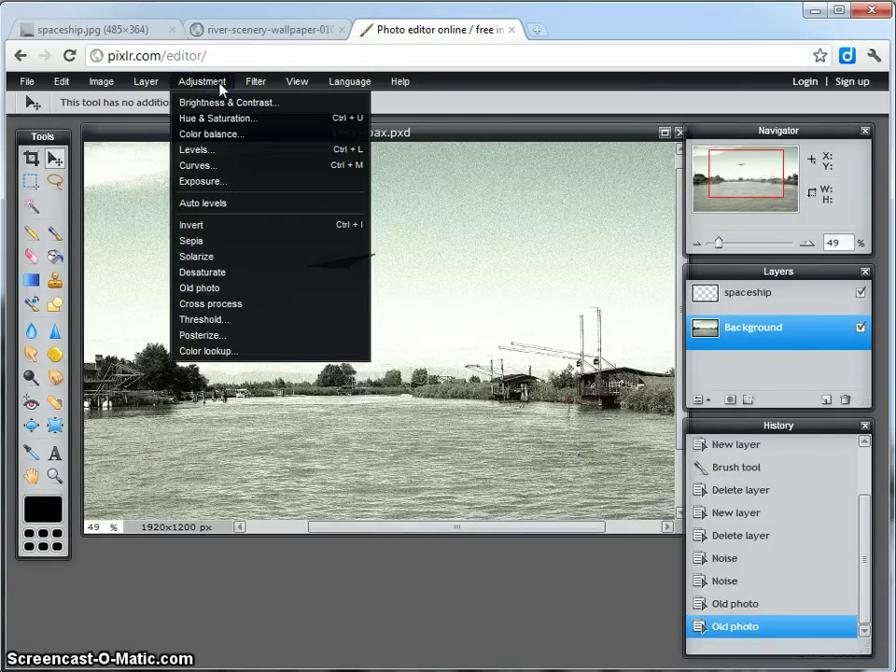
pyautogui.click(204, 232)
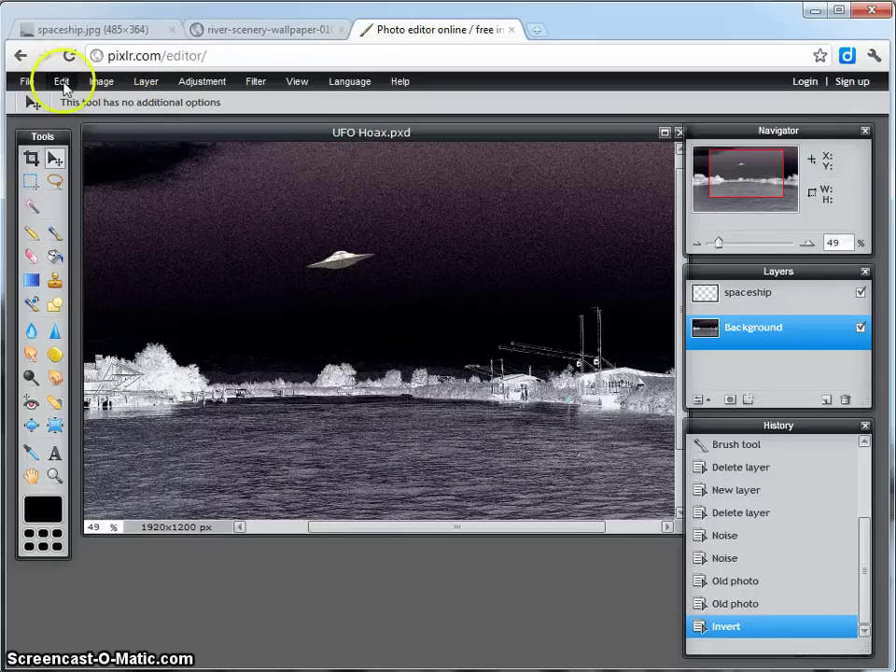
pyautogui.scroll(2, 758, 631)
pyautogui.scroll(-2, 758, 631)
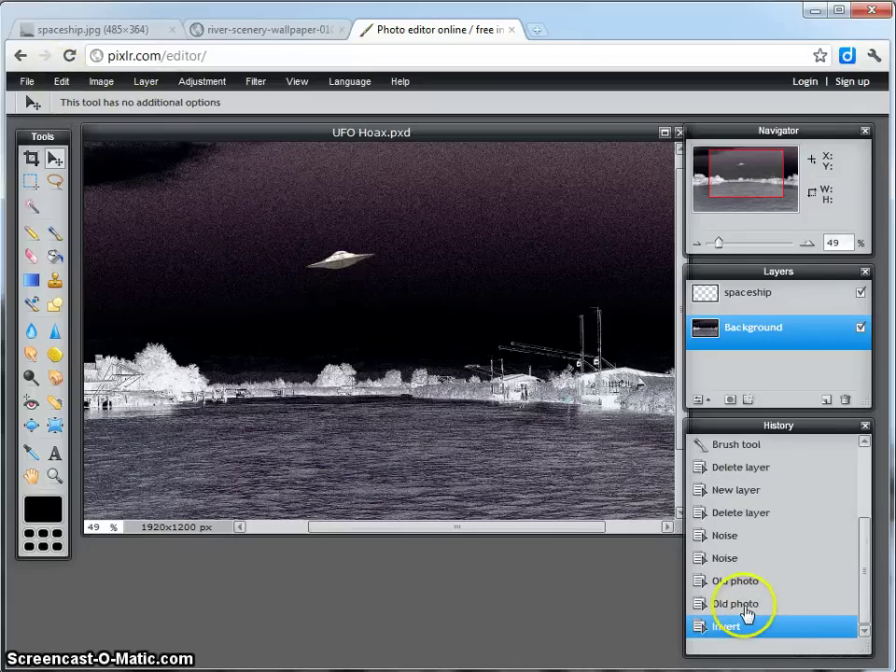
pyautogui.click(744, 605)
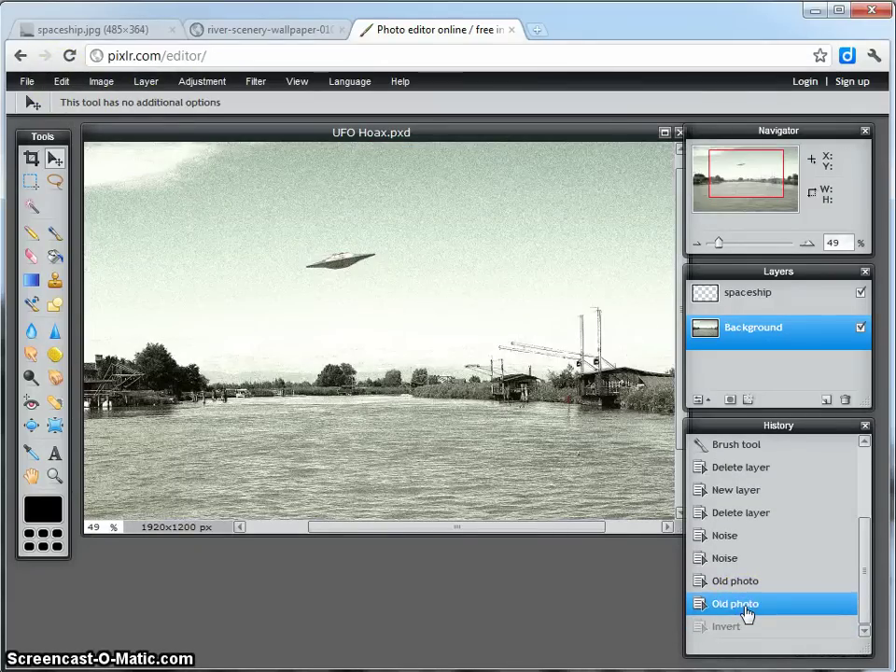
pyautogui.click(191, 84)
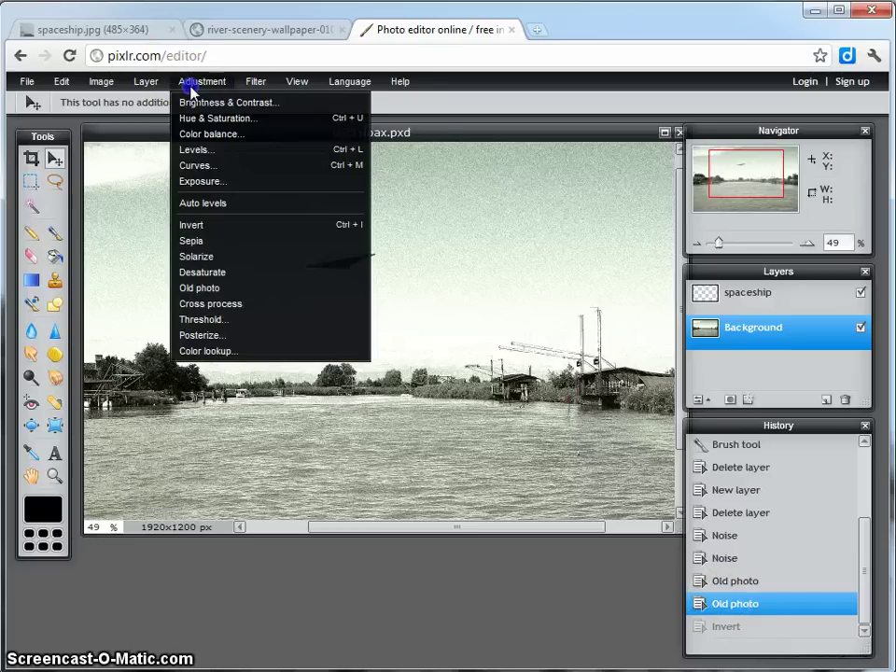
pyautogui.click(259, 81)
pyautogui.click(220, 82)
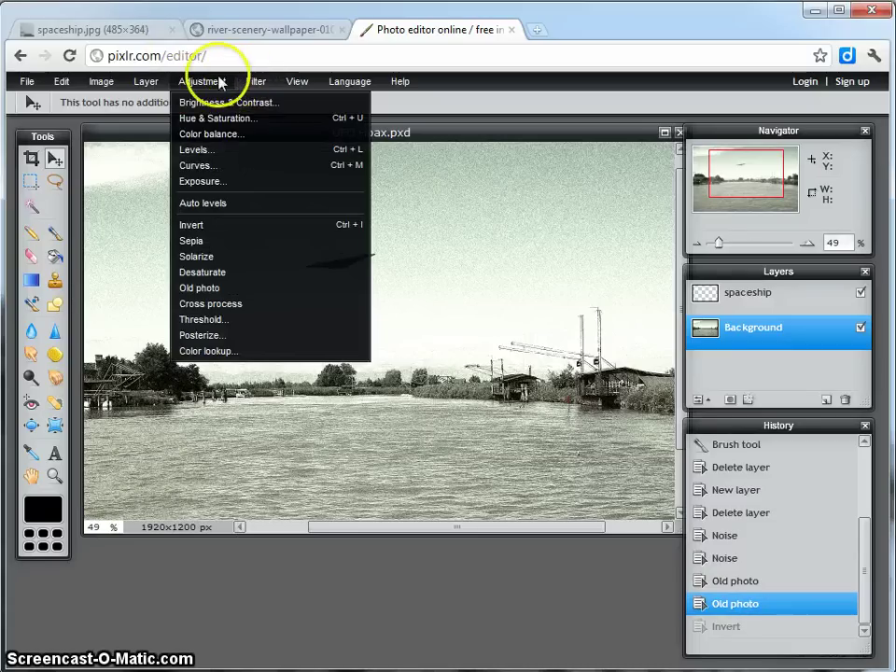
pyautogui.scroll(1, 803, 503)
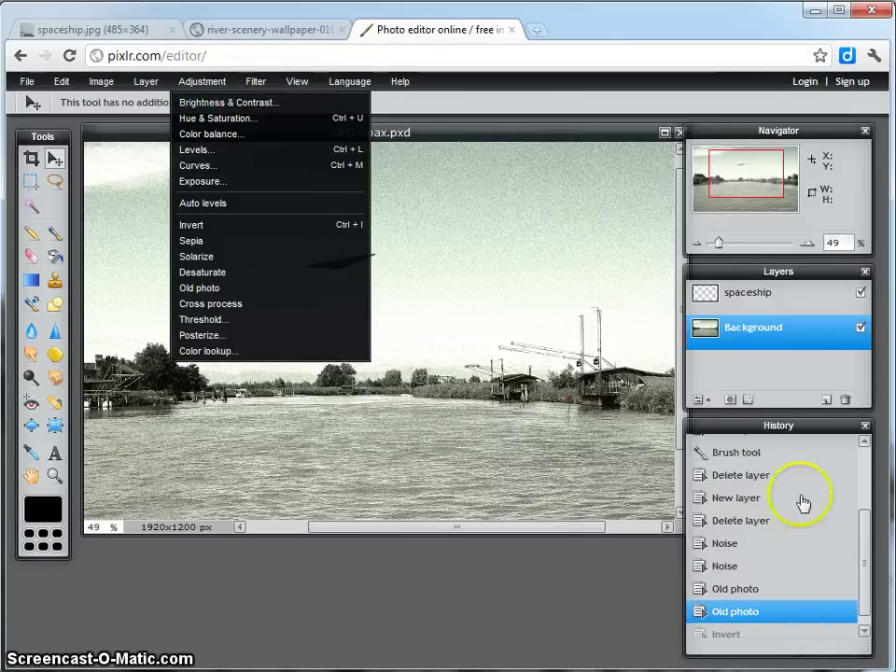
pyautogui.click(744, 423)
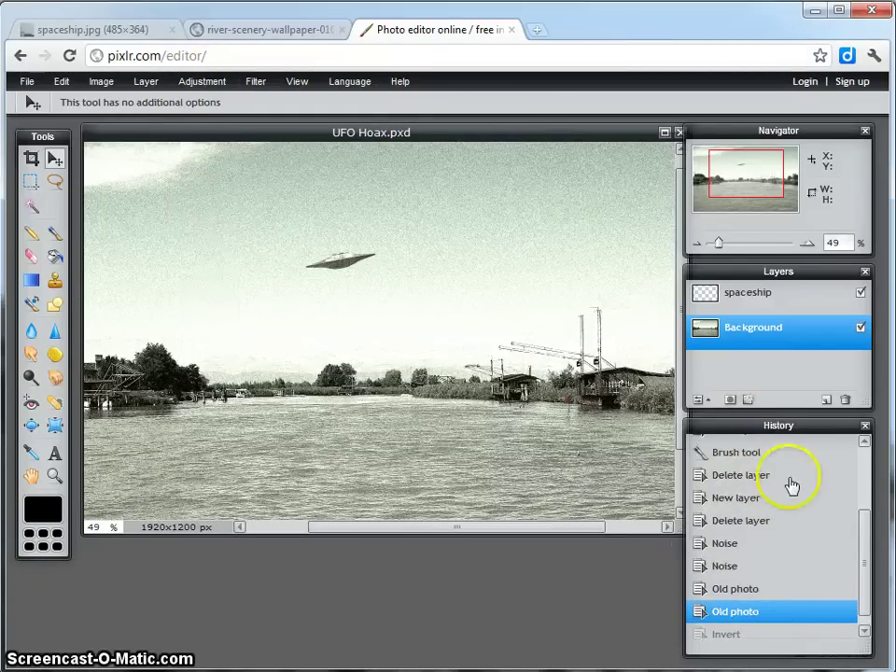
# - Apply Brightness & Contrast to the Background layer with brightness -29 and contrast 10
pyautogui.click(201, 82)
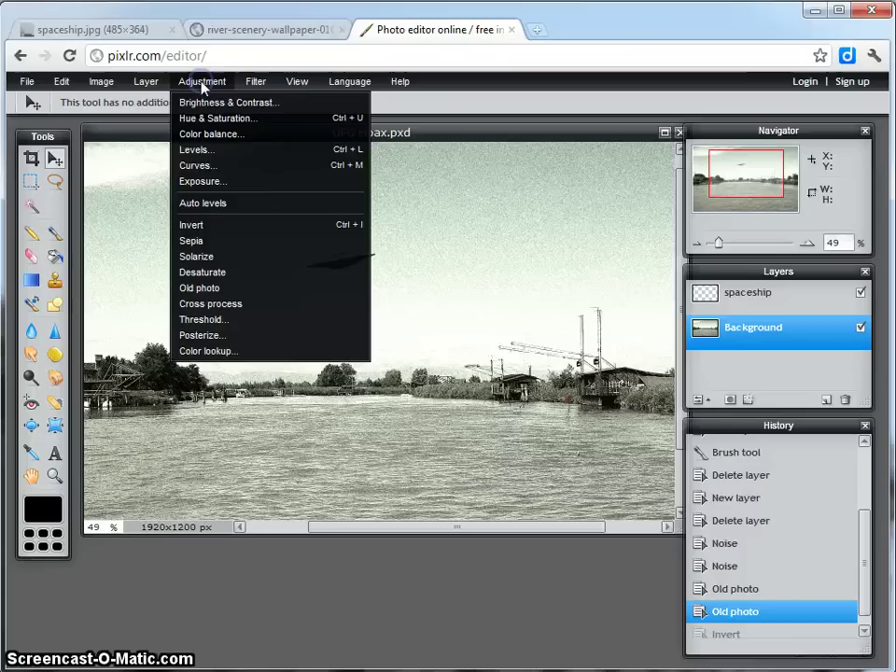
pyautogui.click(248, 101)
pyautogui.moveTo(528, 483); pyautogui.dragTo(590, 470)
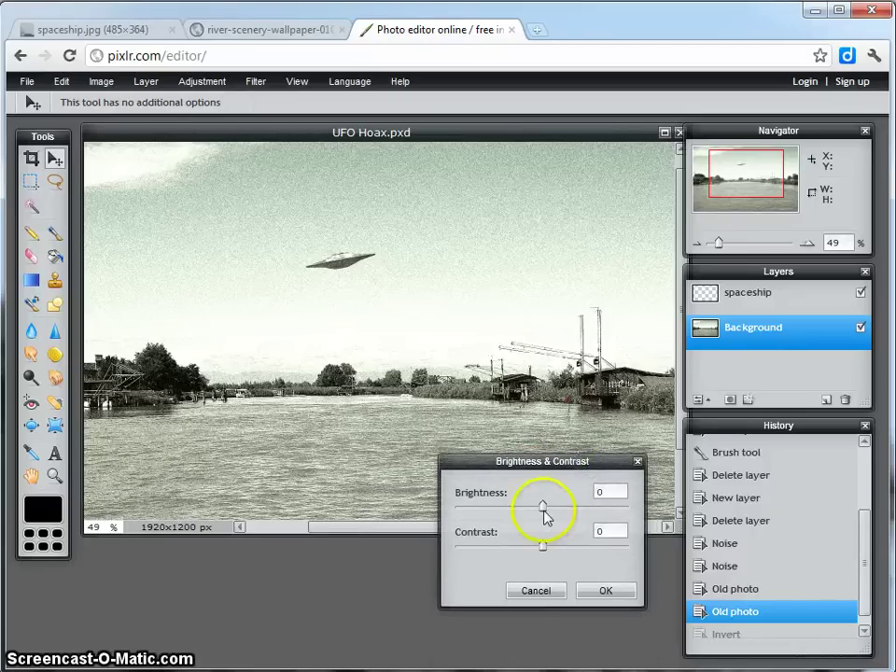
pyautogui.moveTo(540, 511); pyautogui.dragTo(519, 516)
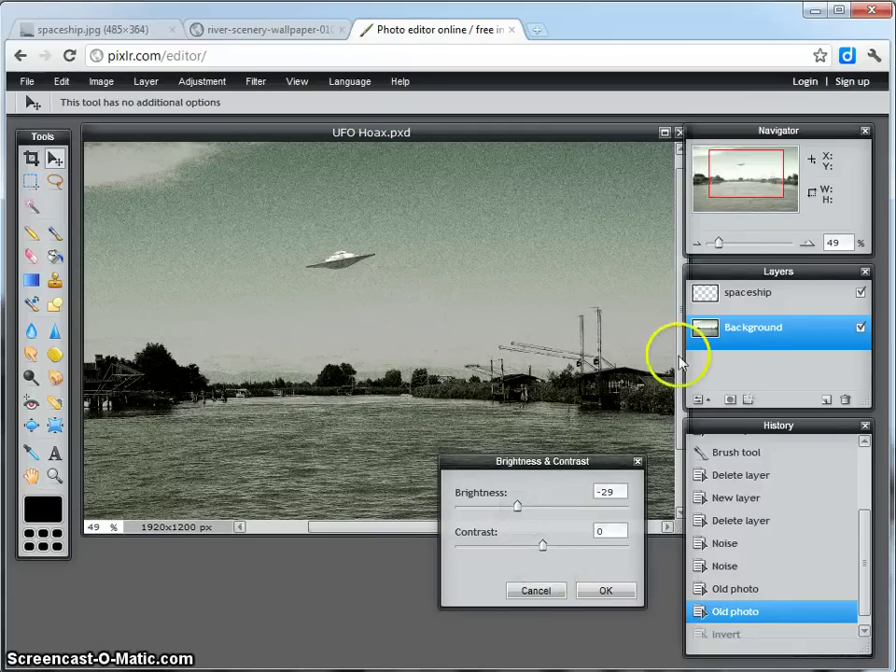
pyautogui.moveTo(545, 554)
pyautogui.mouseDown()
pyautogui.moveTo(560, 550)
pyautogui.moveTo(509, 540)
pyautogui.moveTo(553, 549)
pyautogui.mouseUp()
pyautogui.click(605, 593)
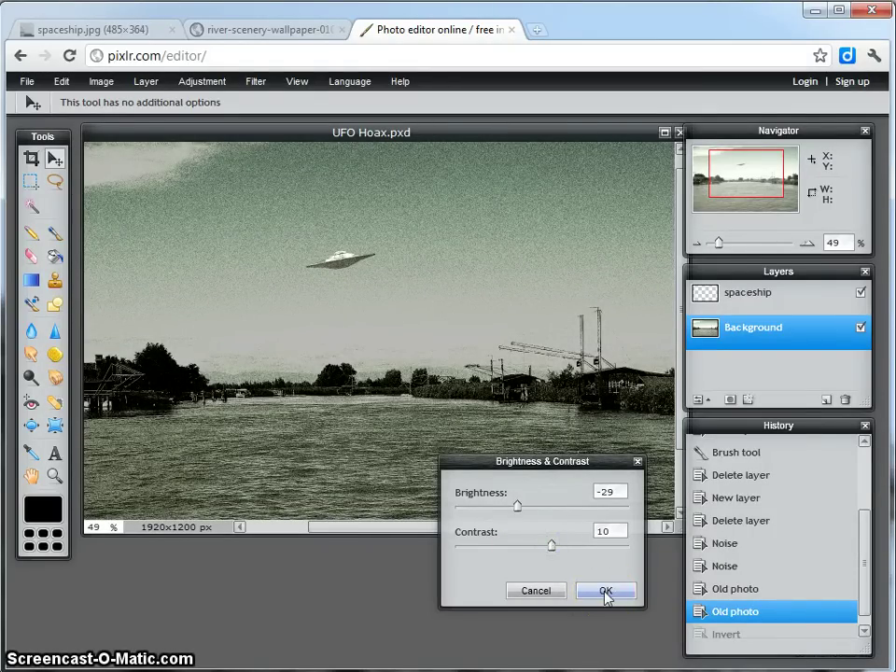
# - Apply Brightness & Contrast to the spaceship layer with brightness -14 and contrast -15
pyautogui.click(759, 300)
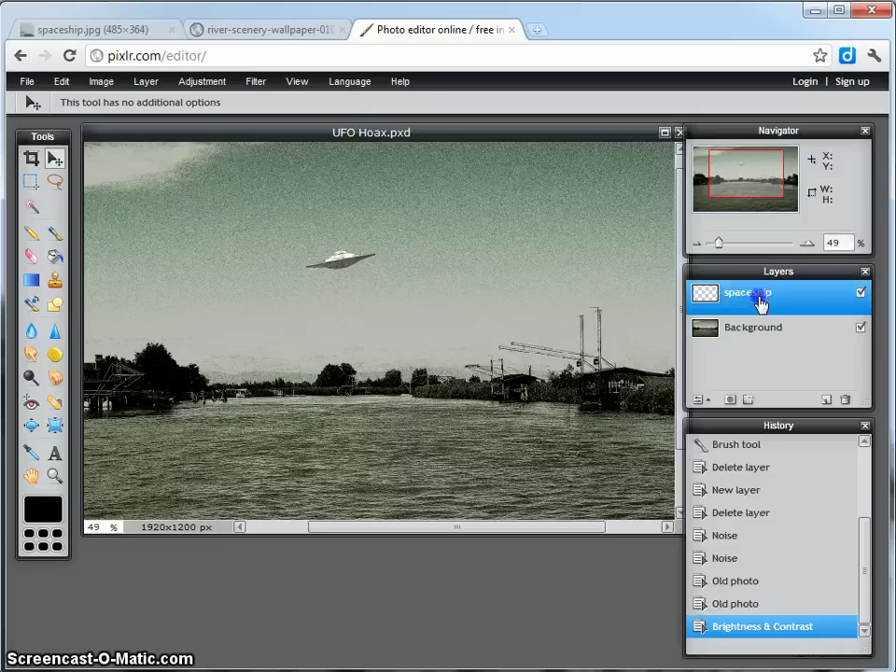
pyautogui.click(202, 83)
pyautogui.click(207, 101)
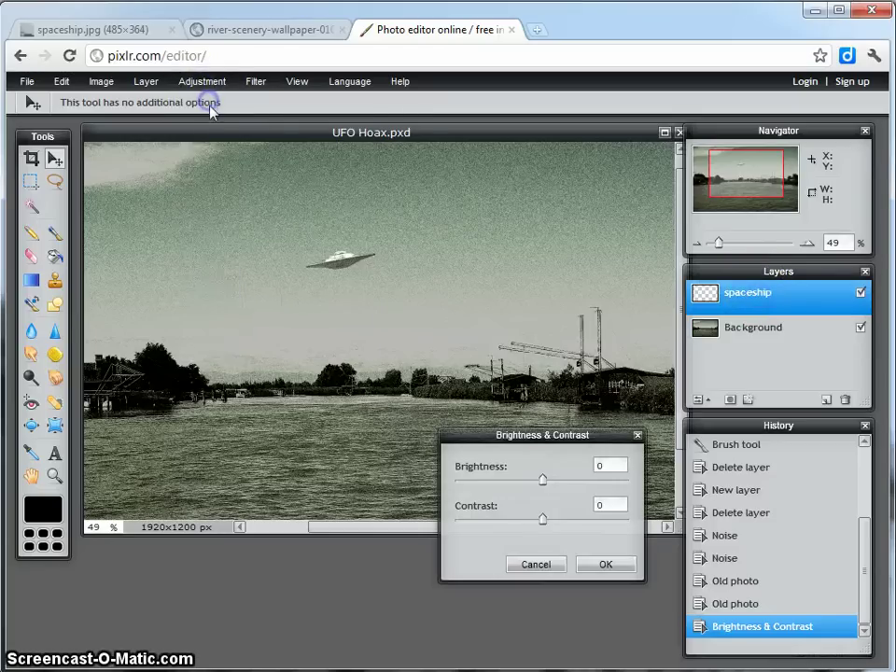
pyautogui.moveTo(542, 479); pyautogui.dragTo(531, 522)
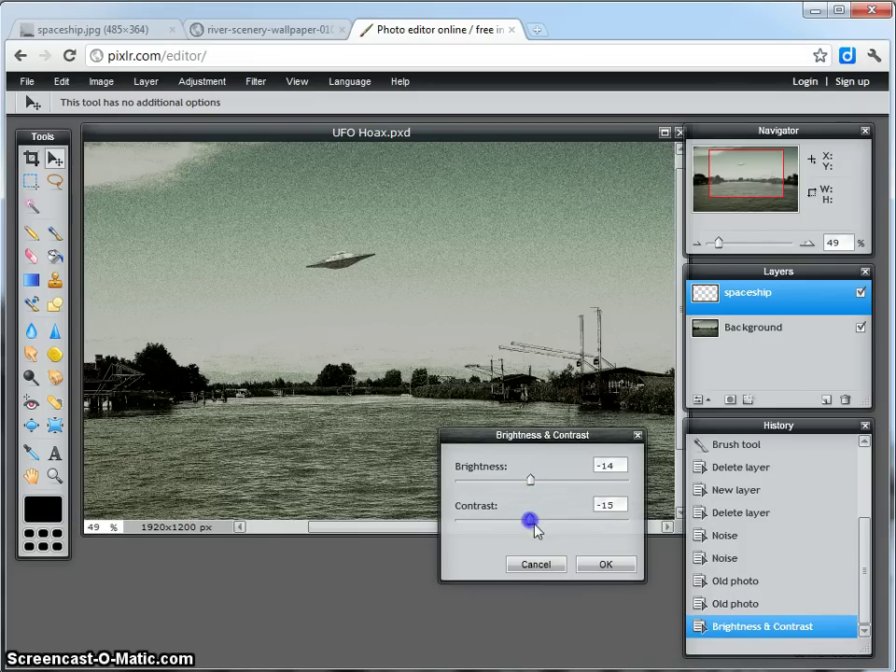
pyautogui.click(603, 565)
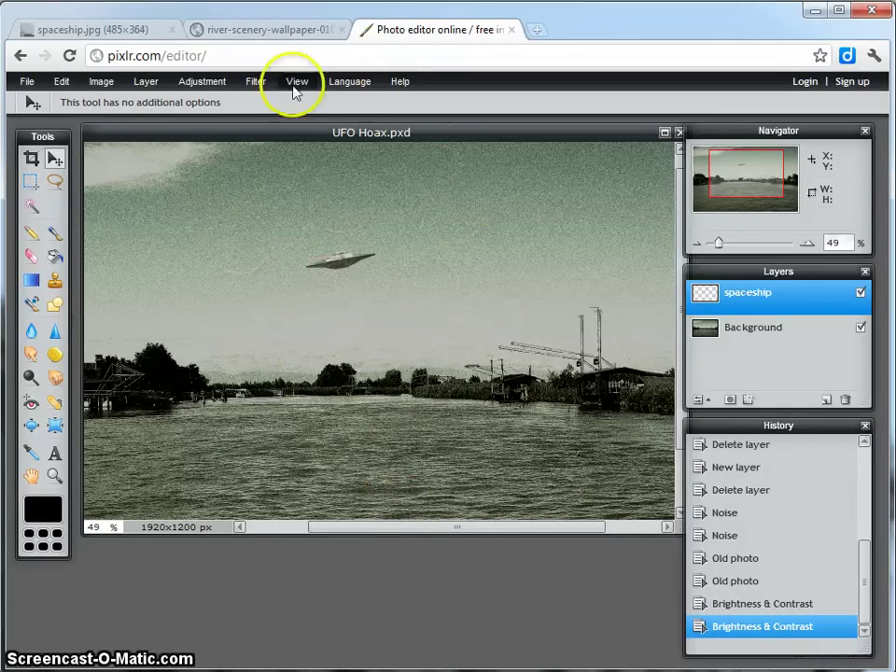
# - Try the Night vision filter on the spaceship layer and on the Background layer, cancelling it both times
pyautogui.click(254, 81)
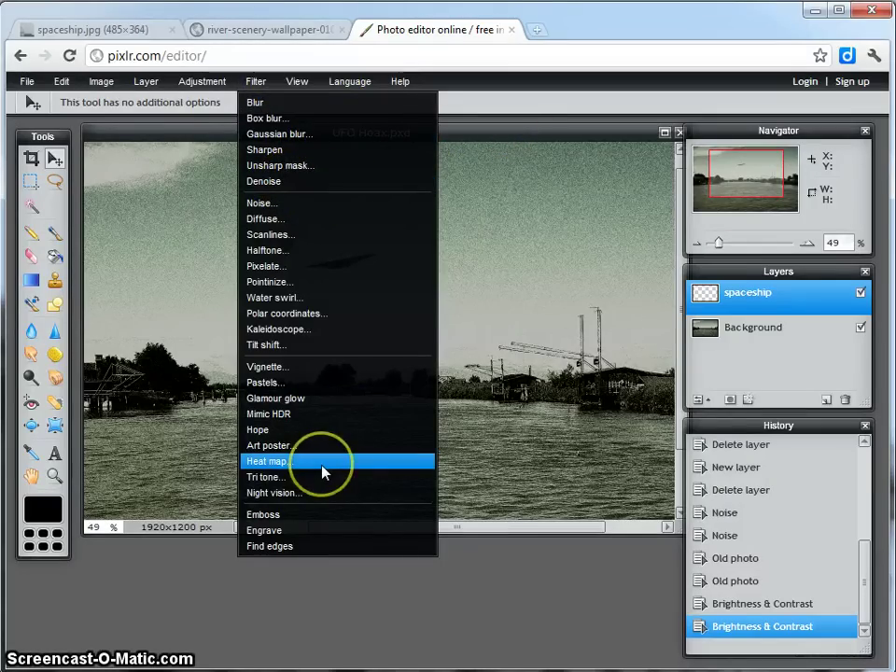
pyautogui.click(292, 494)
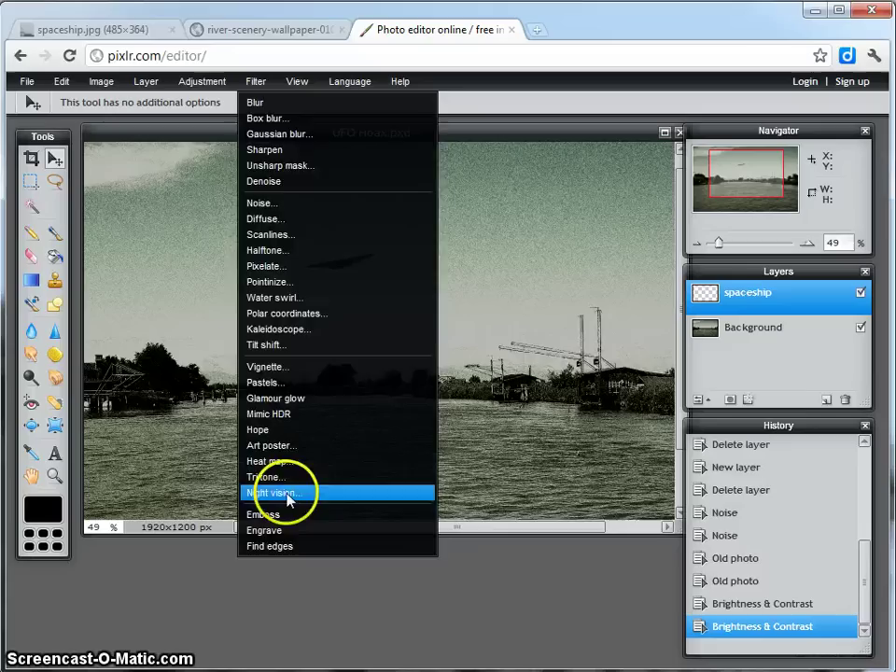
pyautogui.click(532, 566)
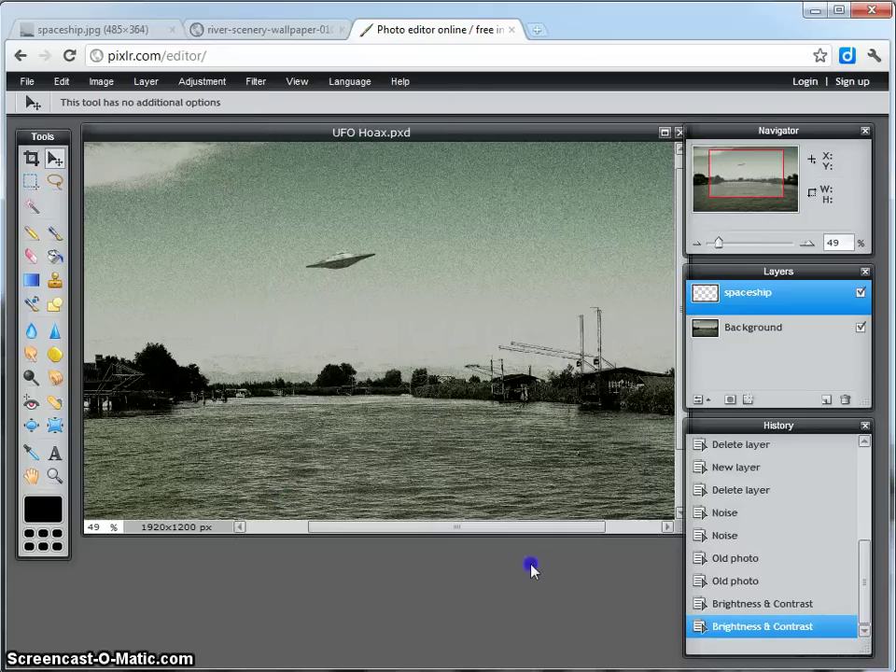
pyautogui.click(749, 350)
pyautogui.click(256, 81)
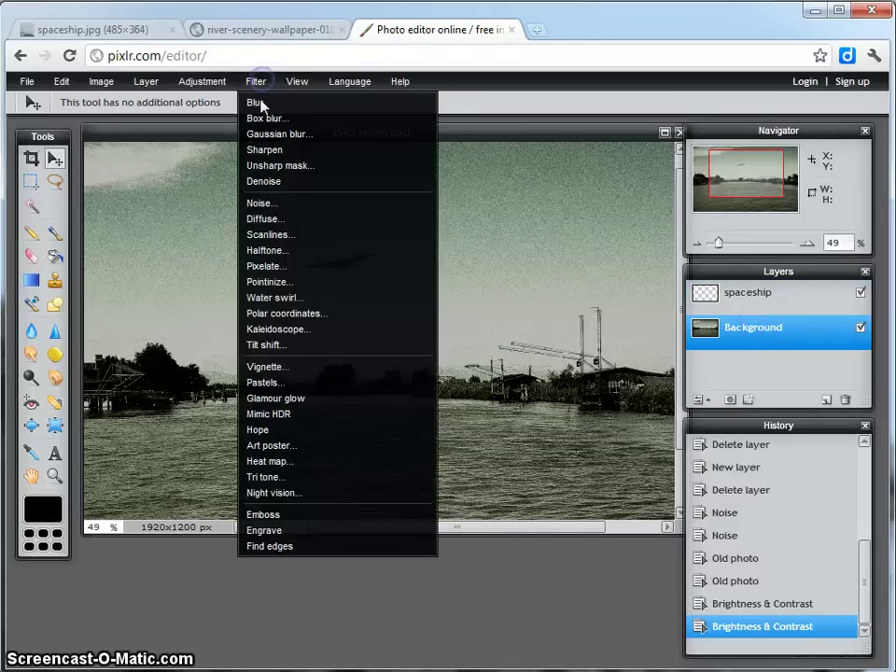
pyautogui.click(288, 496)
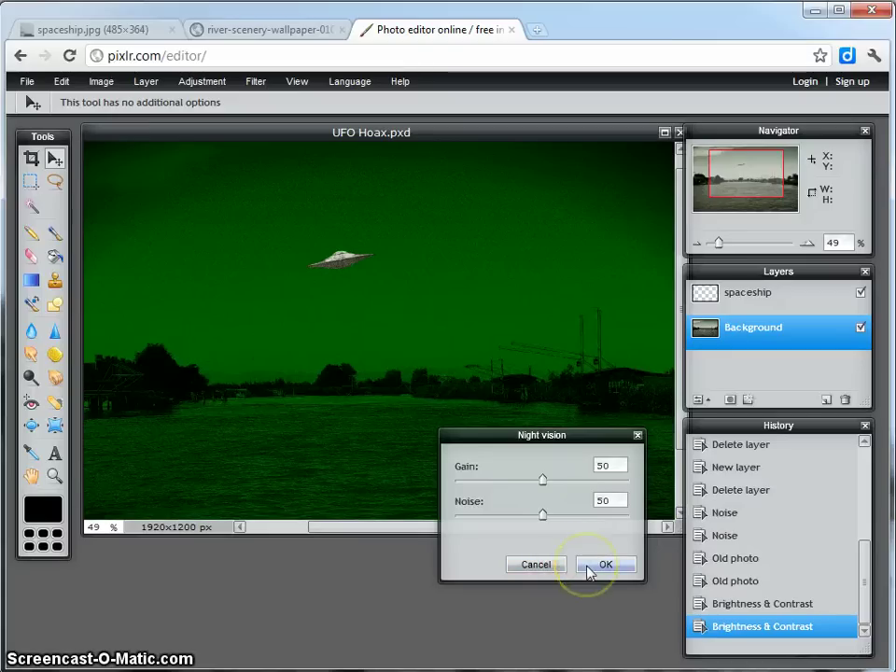
pyautogui.click(525, 566)
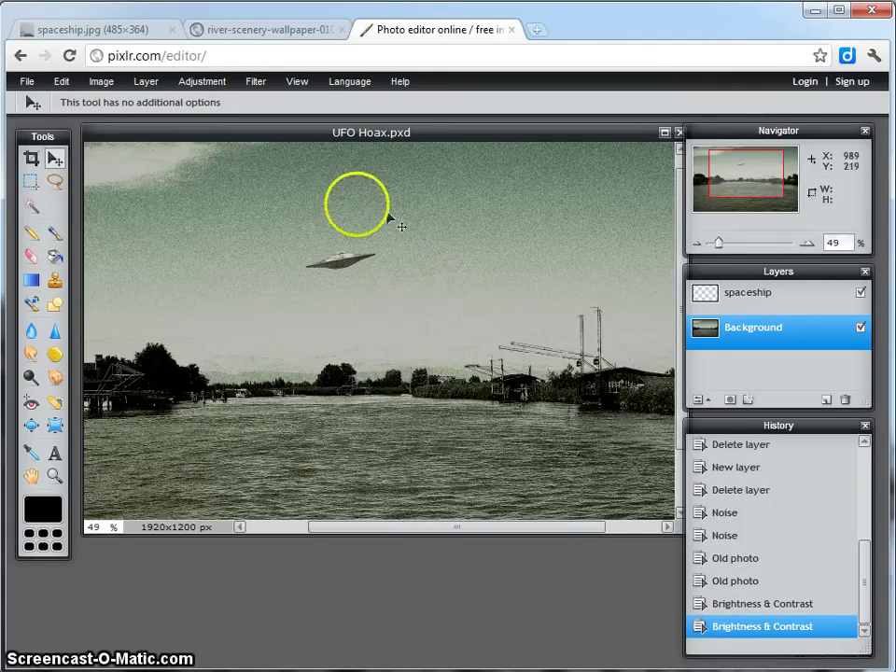
pyautogui.click(254, 84)
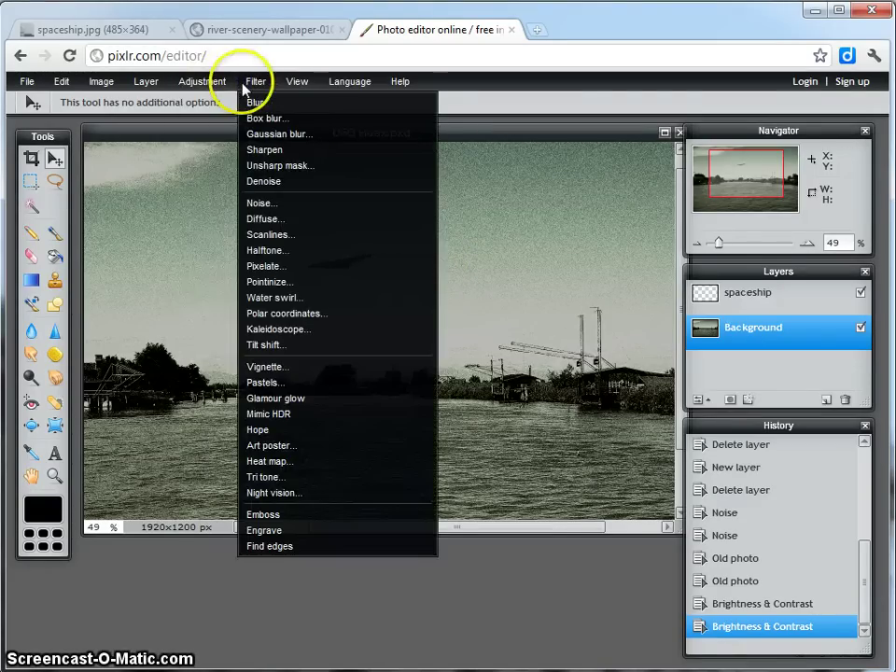
pyautogui.click(208, 134)
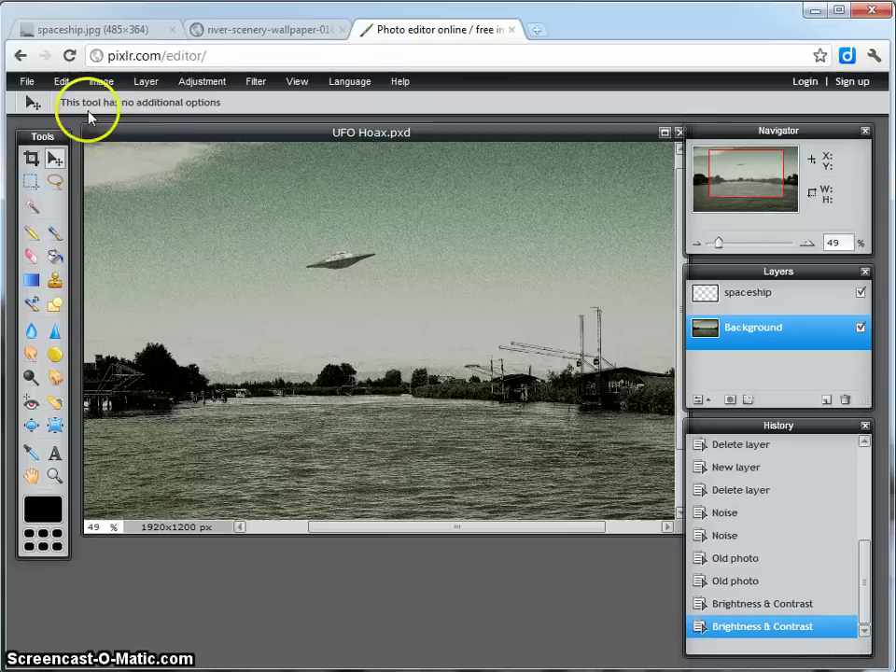
# - Save the image to the Desktop as UFO Hoax 2 in the layered PXD format
pyautogui.click(29, 83)
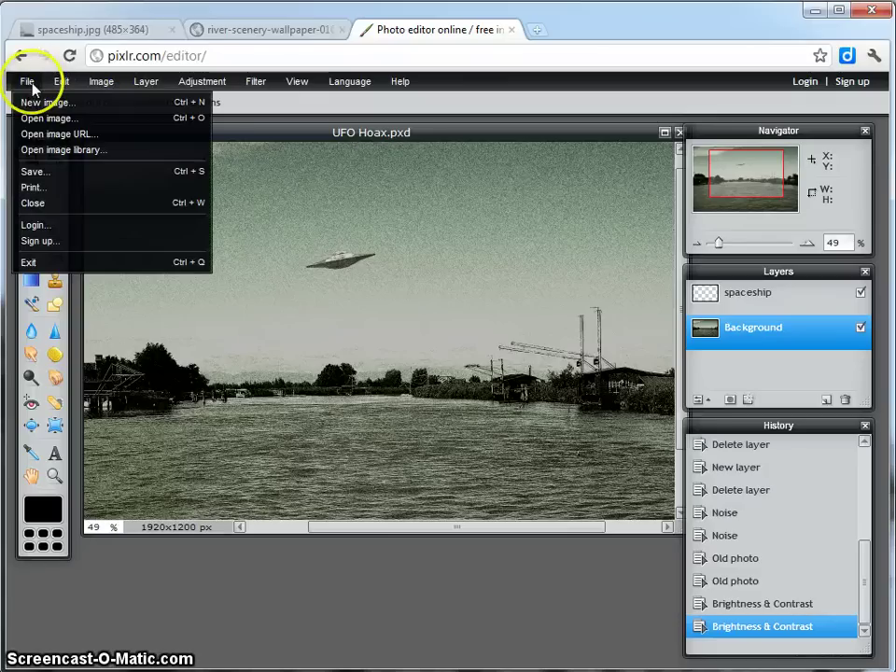
pyautogui.click(36, 172)
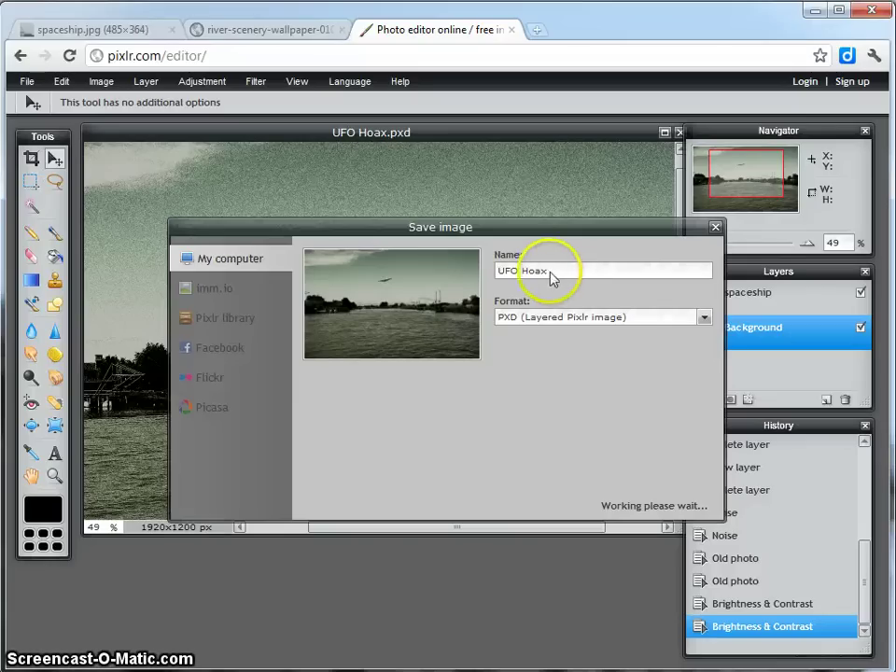
pyautogui.click(510, 271)
pyautogui.click(562, 272)
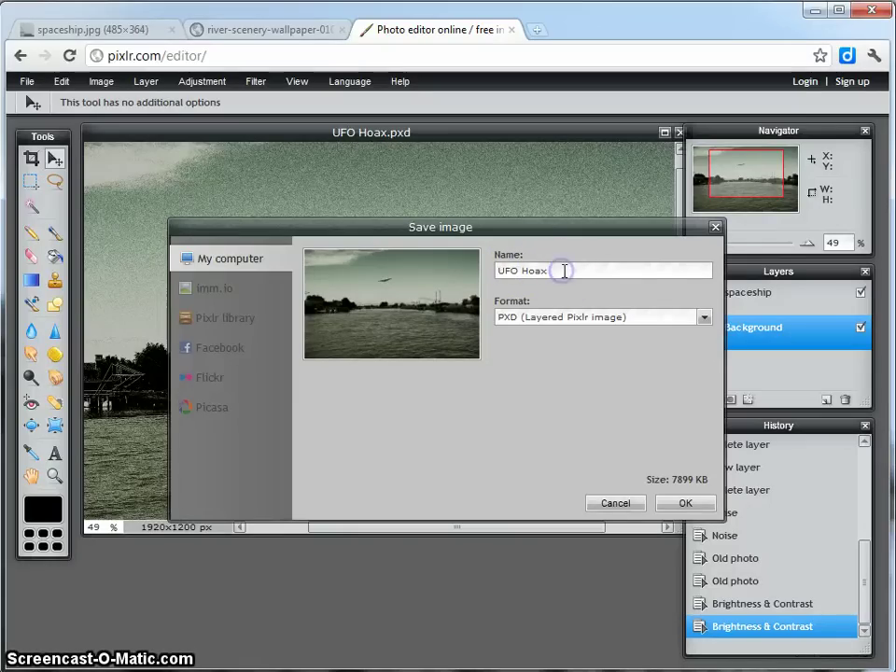
pyautogui.click(592, 317)
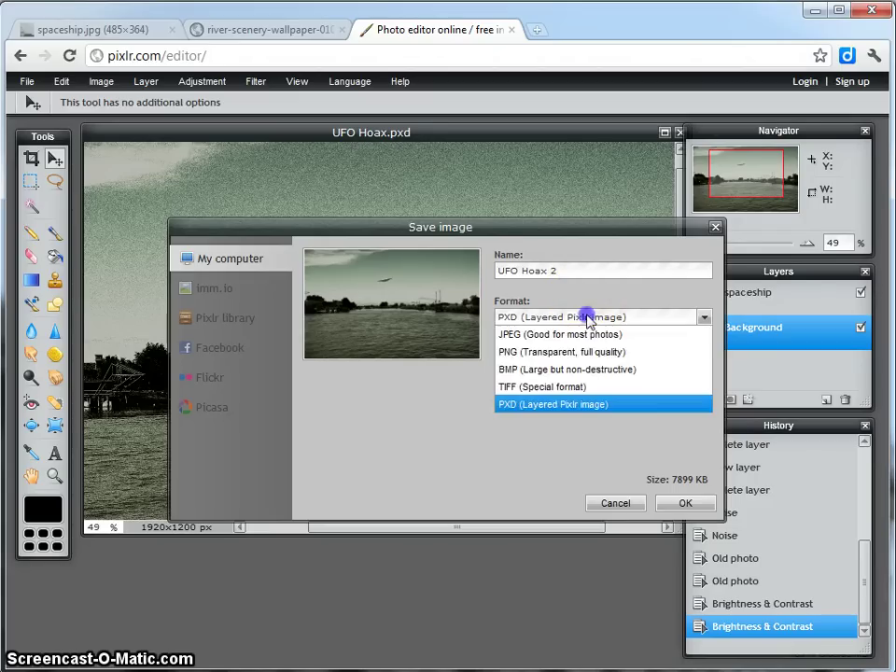
pyautogui.click(520, 413)
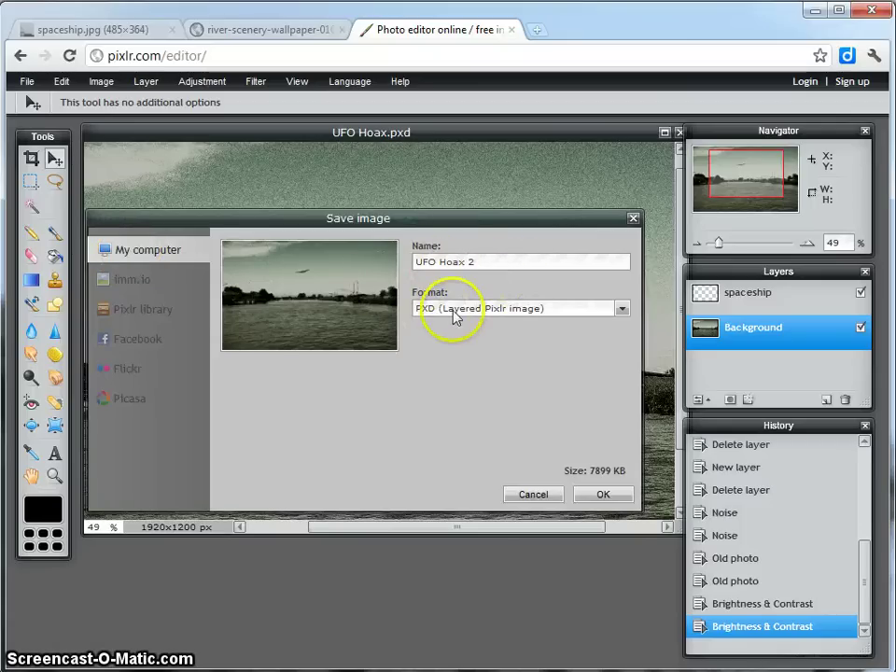
pyautogui.click(604, 496)
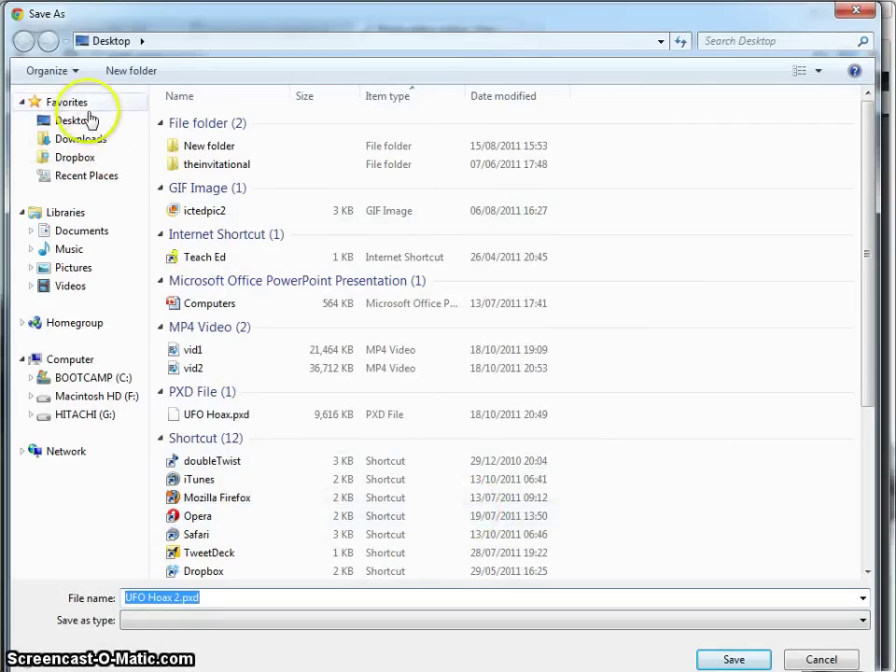
pyautogui.click(735, 659)
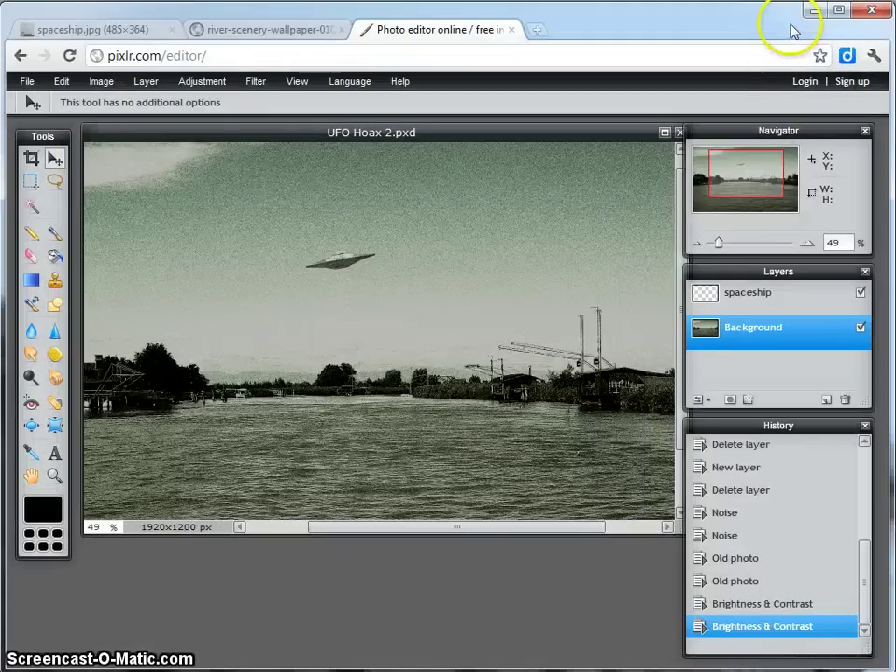
# - Move the browser window aside to check the two saved UFO Hoax files on the desktop, and bring it back
pyautogui.click(808, 11)
pyautogui.moveTo(280, 299); pyautogui.dragTo(327, 223)
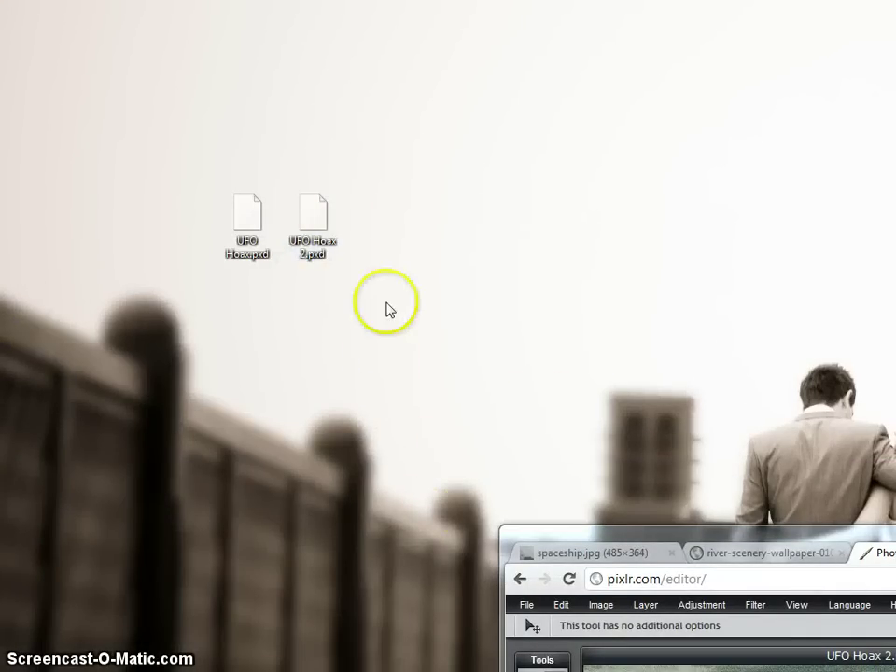
pyautogui.moveTo(812, 544); pyautogui.dragTo(312, 20)
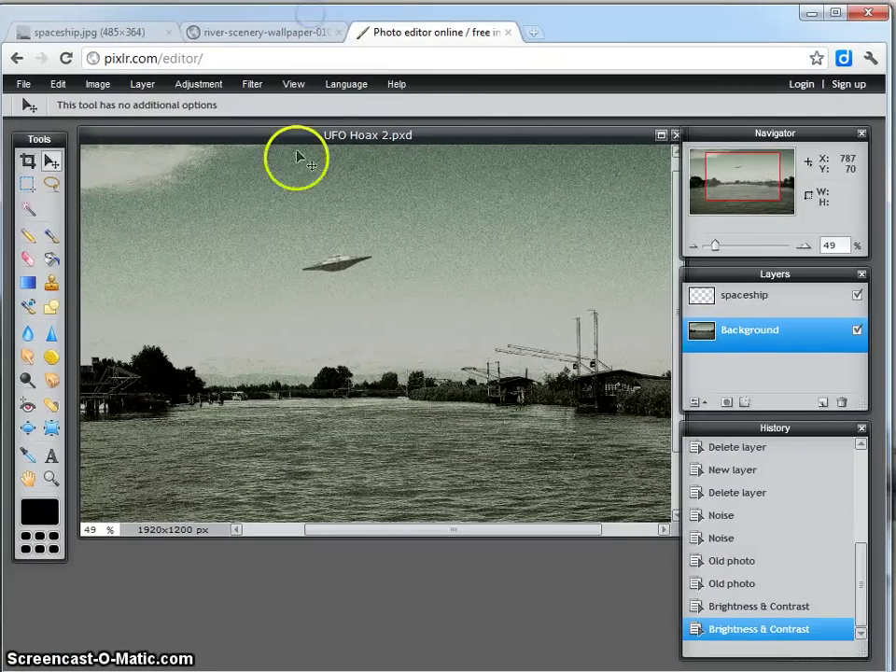